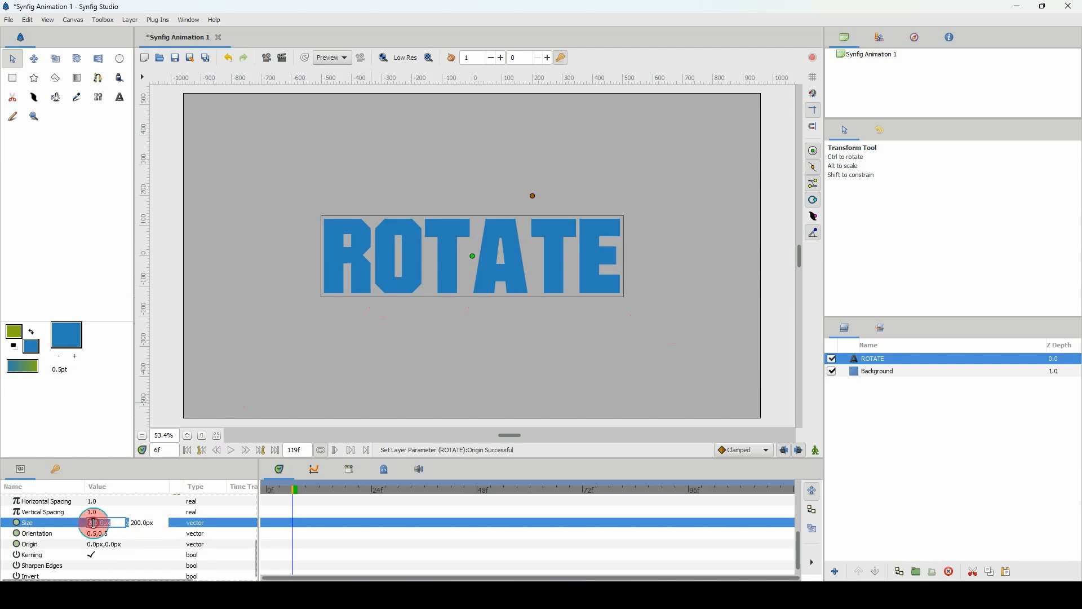
Set the ROTATE text size to 100 px by 100 px and group the text layer.
{"action": "type", "text": "1"}
{"action": "key", "text": "Tab"}
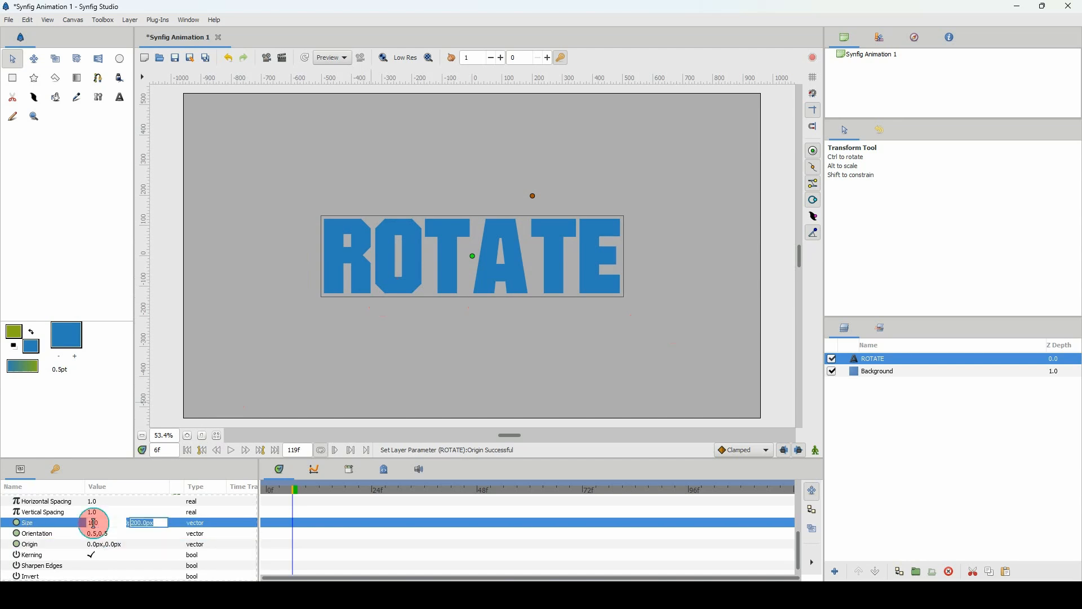
{"action": "key", "text": "Return"}
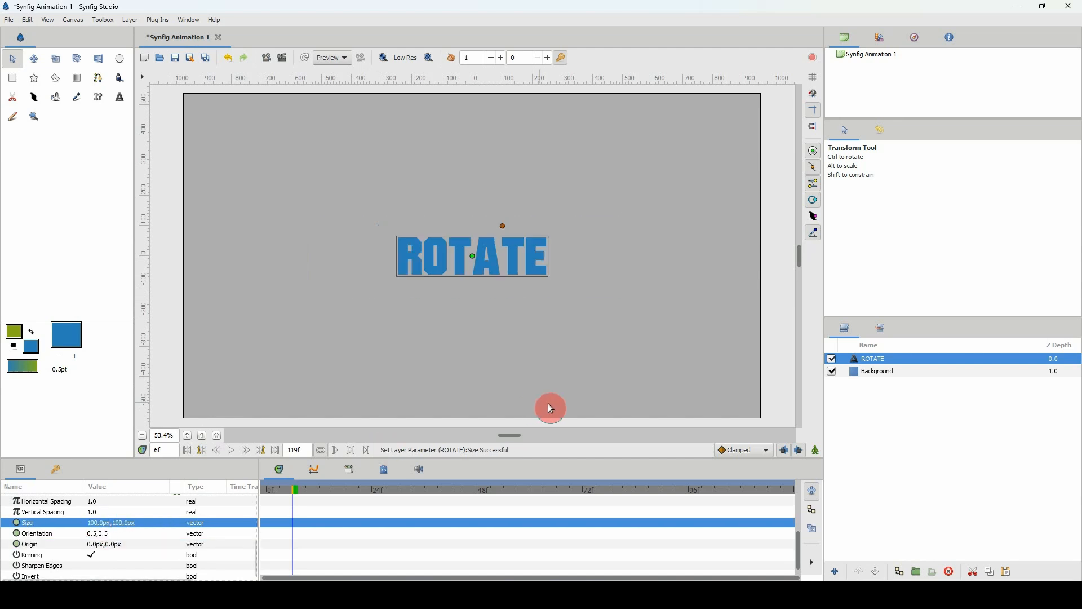
{"action": "key", "text": "ctrl+g"}
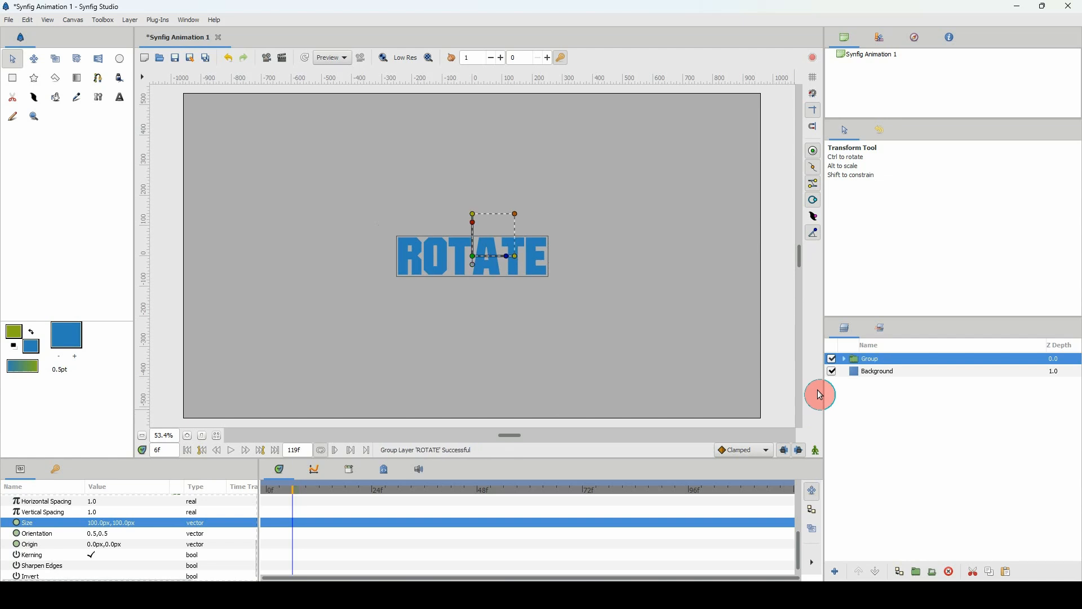
Add a Spherize distortion layer directly above the ROTATE text layer inside the group.
{"action": "left_click", "coordinate": [846, 361]}
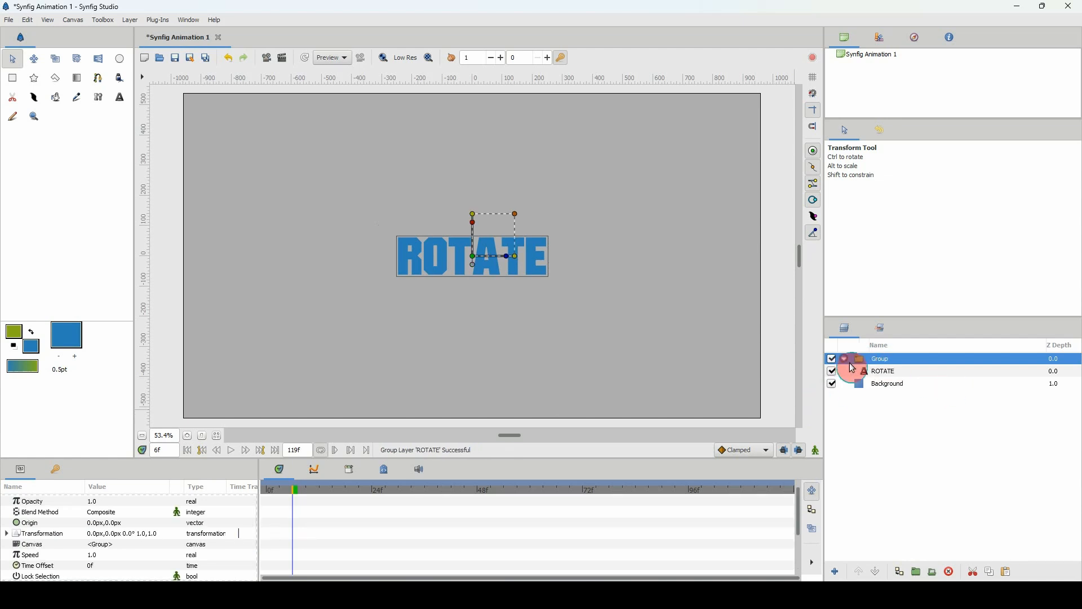
{"action": "left_click", "coordinate": [872, 372]}
{"action": "right_click", "coordinate": [872, 369]}
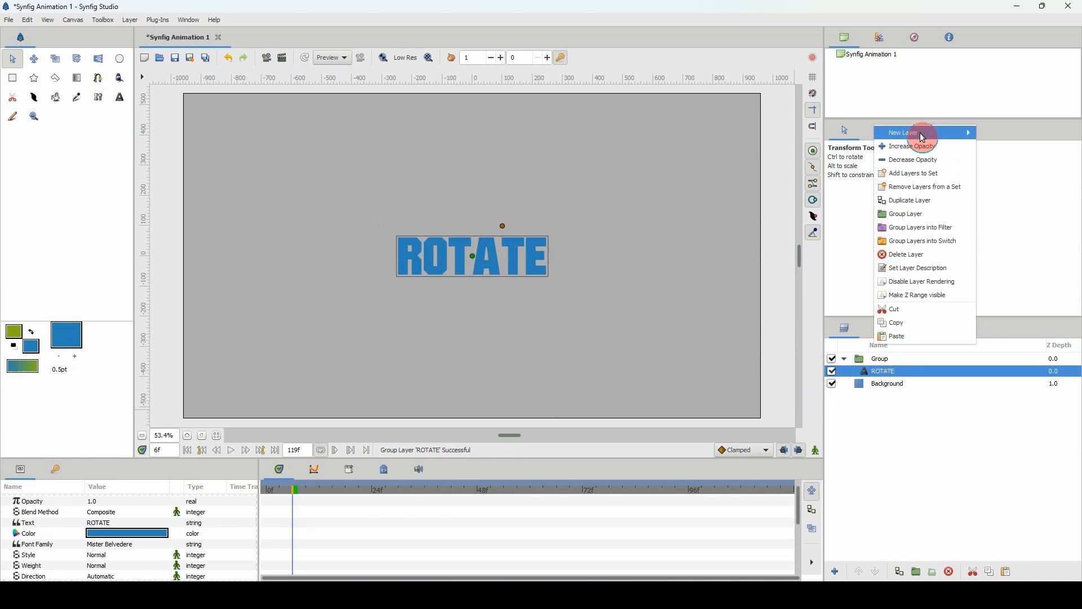
{"action": "mouse_move", "coordinate": [923, 133]}
{"action": "mouse_move", "coordinate": [1003, 165]}
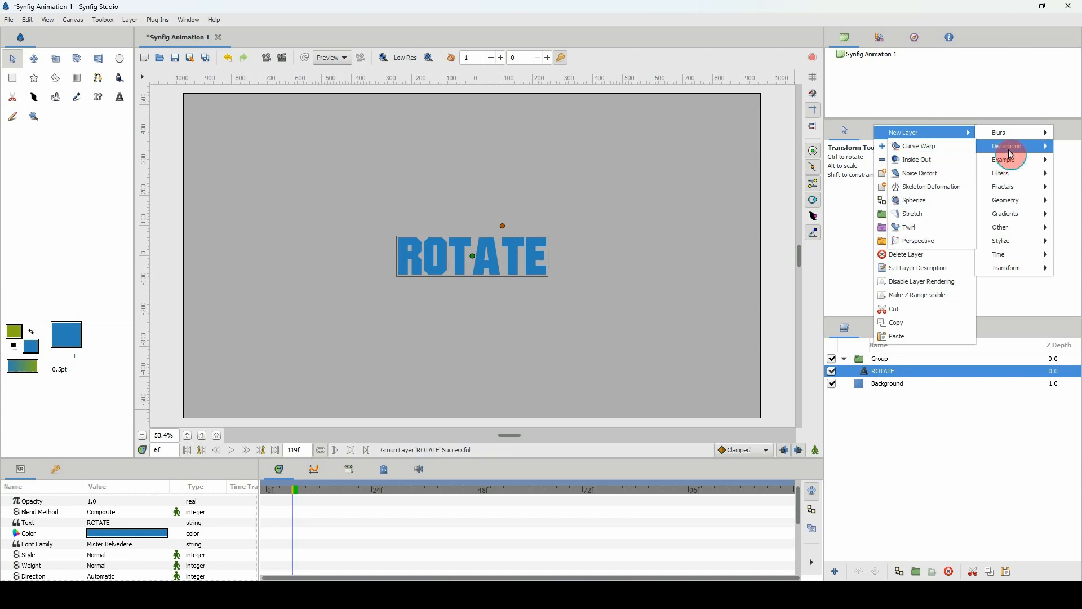
{"action": "left_click", "coordinate": [935, 201]}
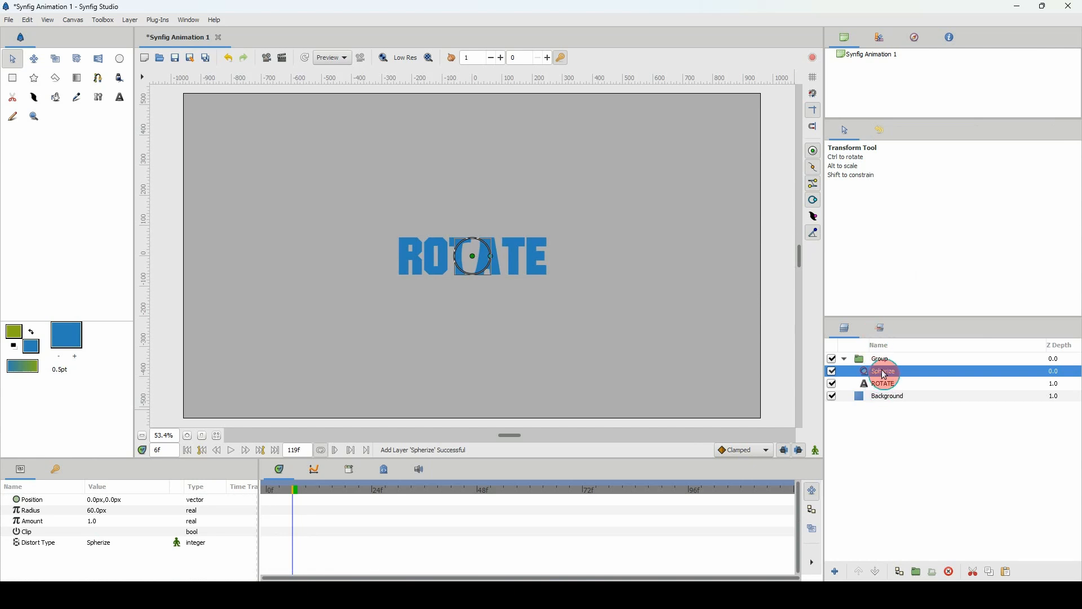
Add a Duplicate layer above the Spherize layer inside the group.
{"action": "right_click", "coordinate": [886, 375]}
{"action": "mouse_move", "coordinate": [938, 160]}
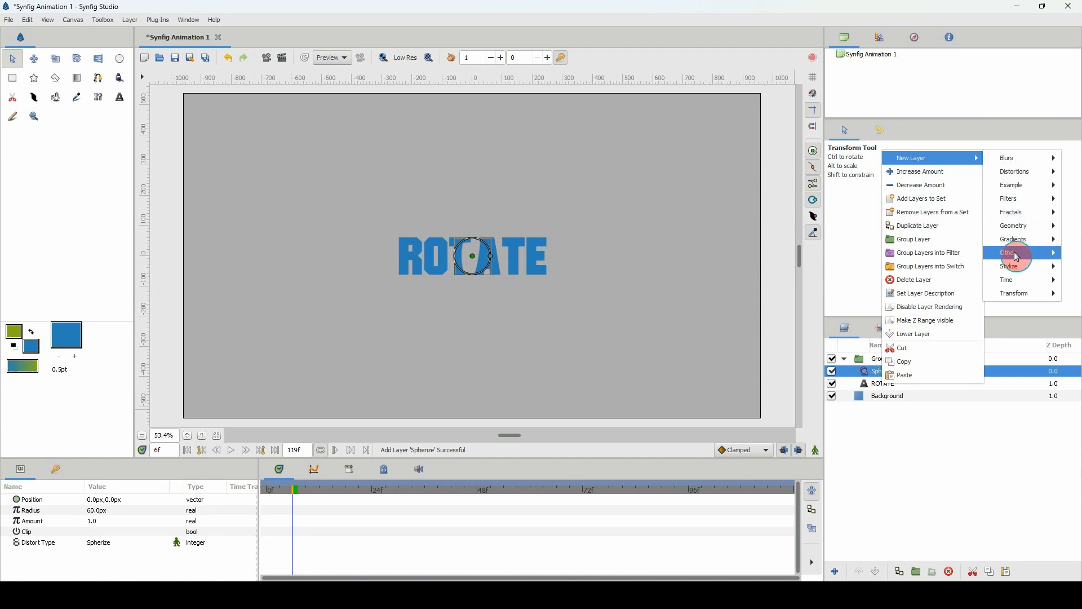
{"action": "mouse_move", "coordinate": [1016, 254]}
{"action": "left_click", "coordinate": [961, 253]}
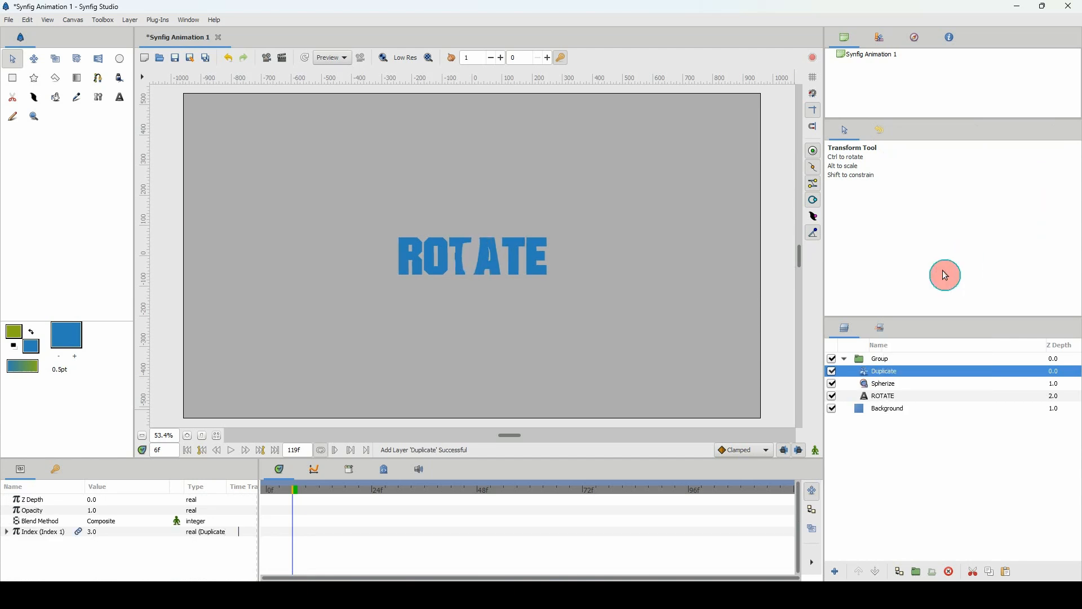
Add a Translate transform layer above the Duplicate layer inside the group.
{"action": "right_click", "coordinate": [883, 375]}
{"action": "mouse_move", "coordinate": [953, 152]}
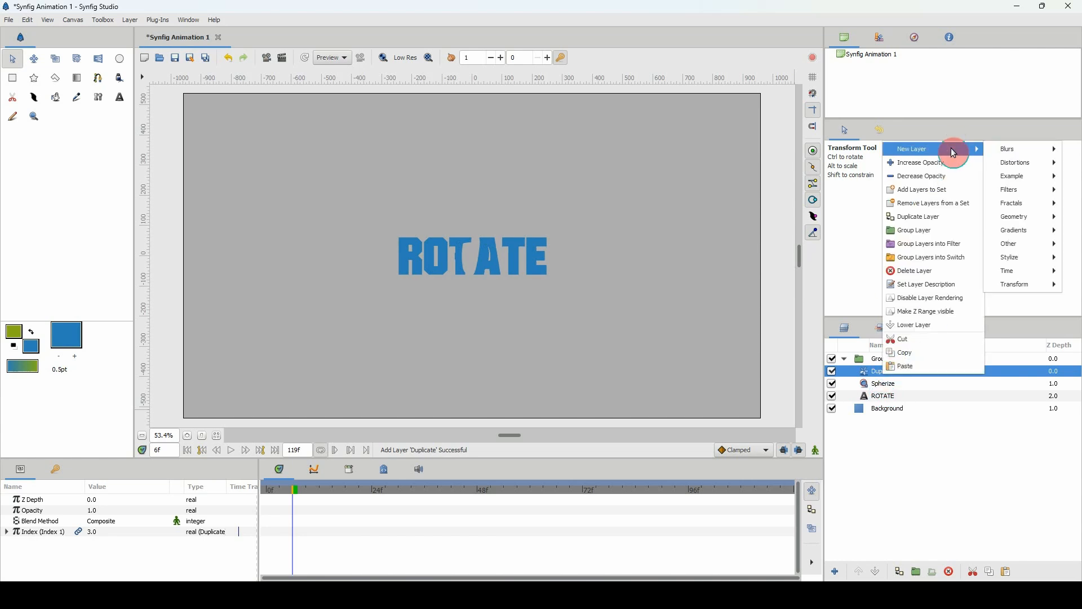
{"action": "mouse_move", "coordinate": [1015, 283]}
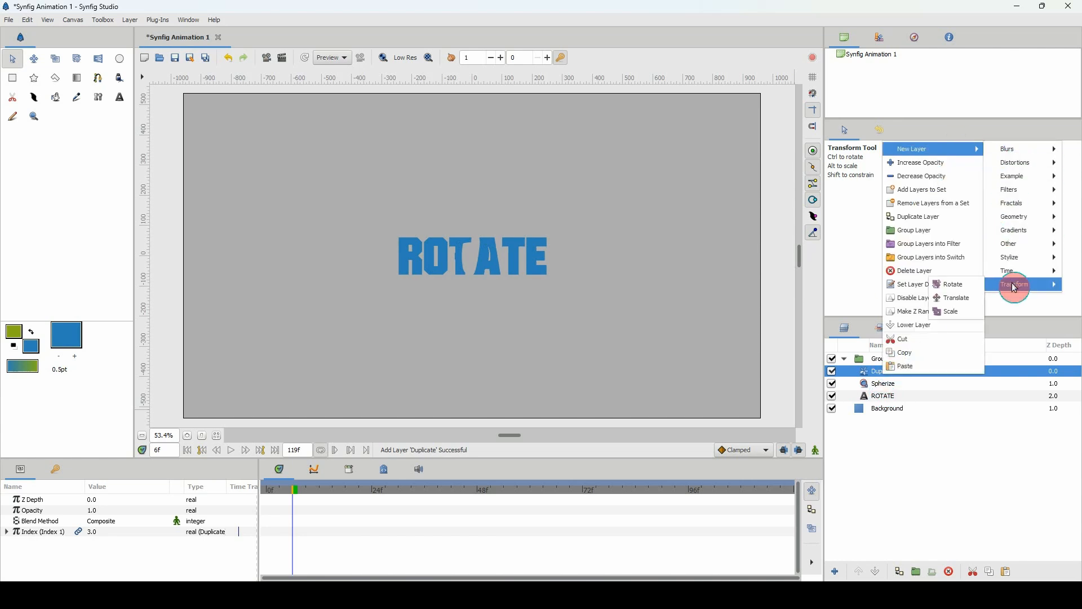
{"action": "left_click", "coordinate": [968, 300]}
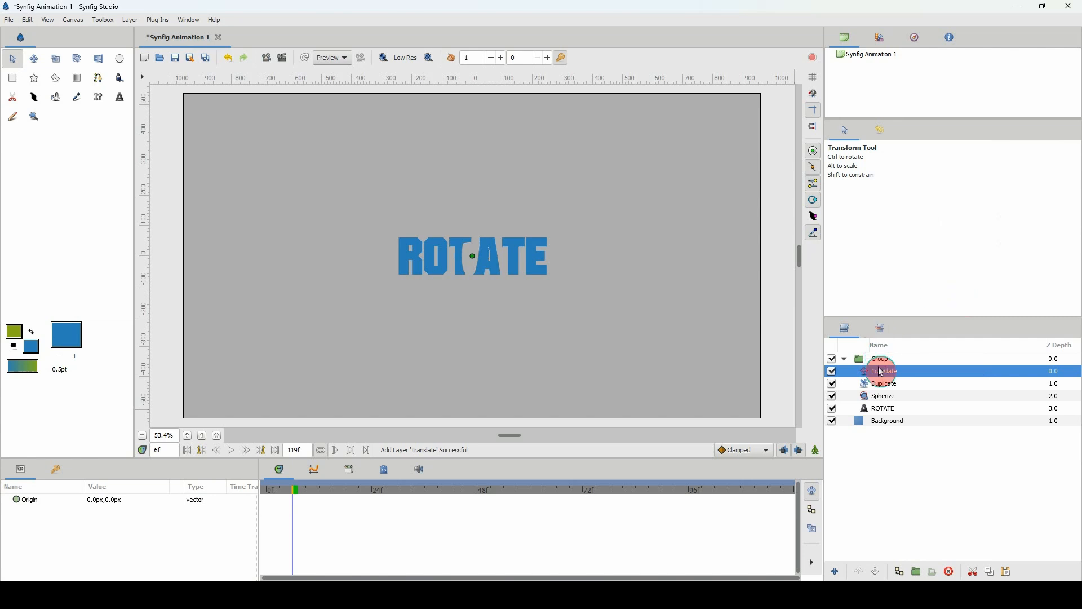
Delete the Spherize layer from the group holding the ROTATE text.
{"action": "left_click", "coordinate": [883, 398]}
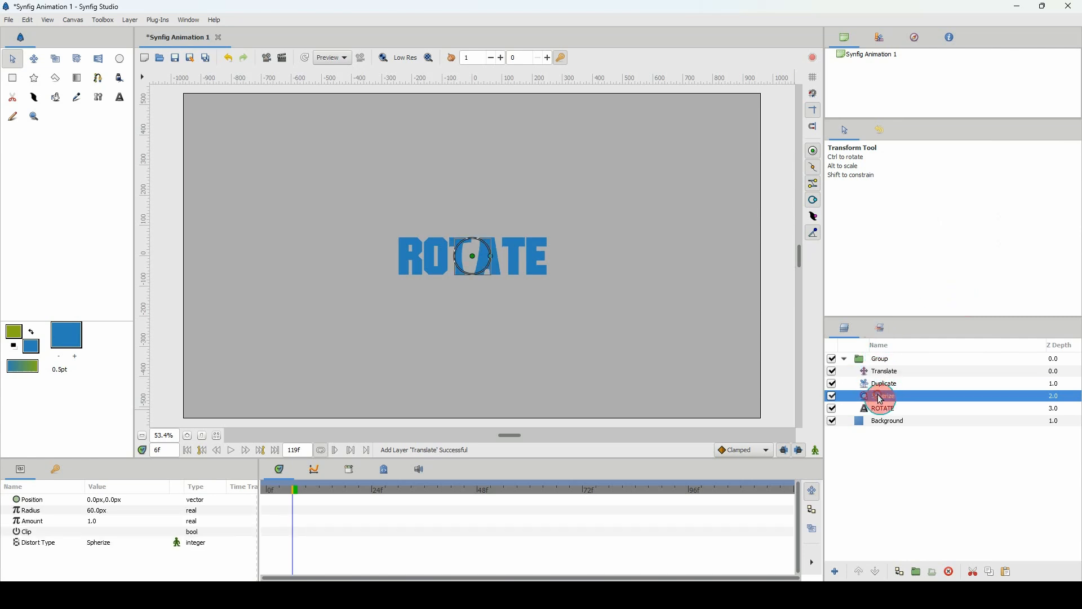
{"action": "key", "text": "Delete"}
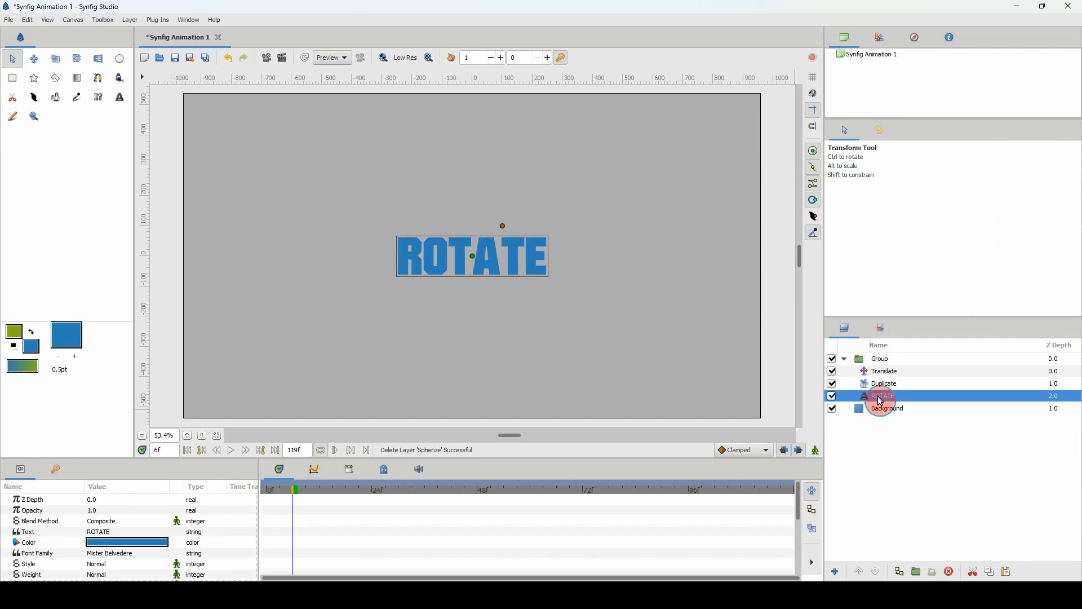
Wrap the group in an outer group and add a deactivated Spherize layer above the inner group.
{"action": "left_click", "coordinate": [847, 363]}
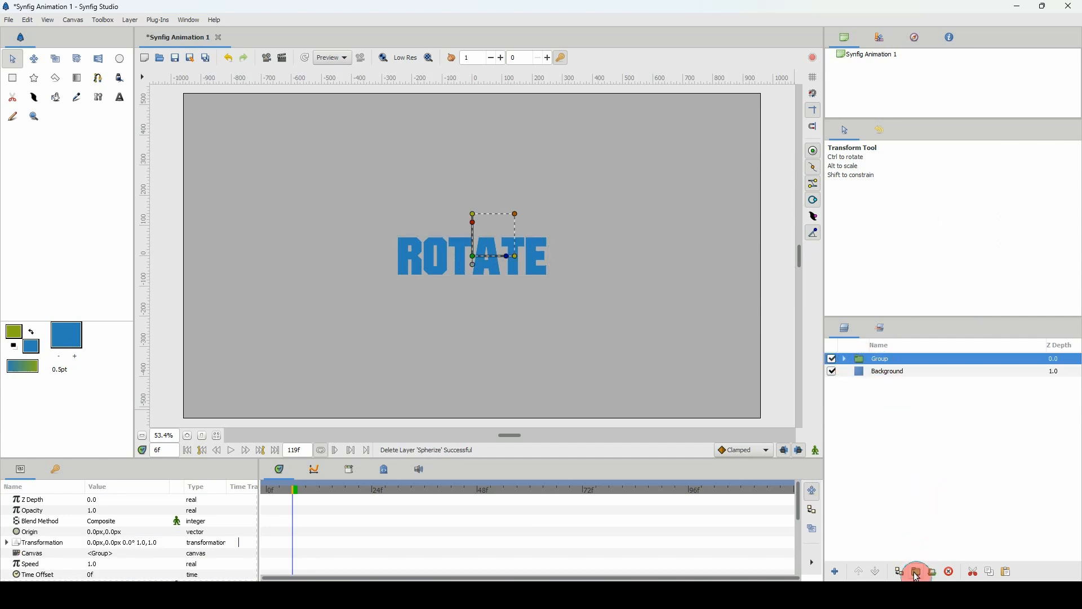
{"action": "left_click", "coordinate": [916, 571]}
{"action": "left_click", "coordinate": [845, 359]}
{"action": "left_click", "coordinate": [874, 371]}
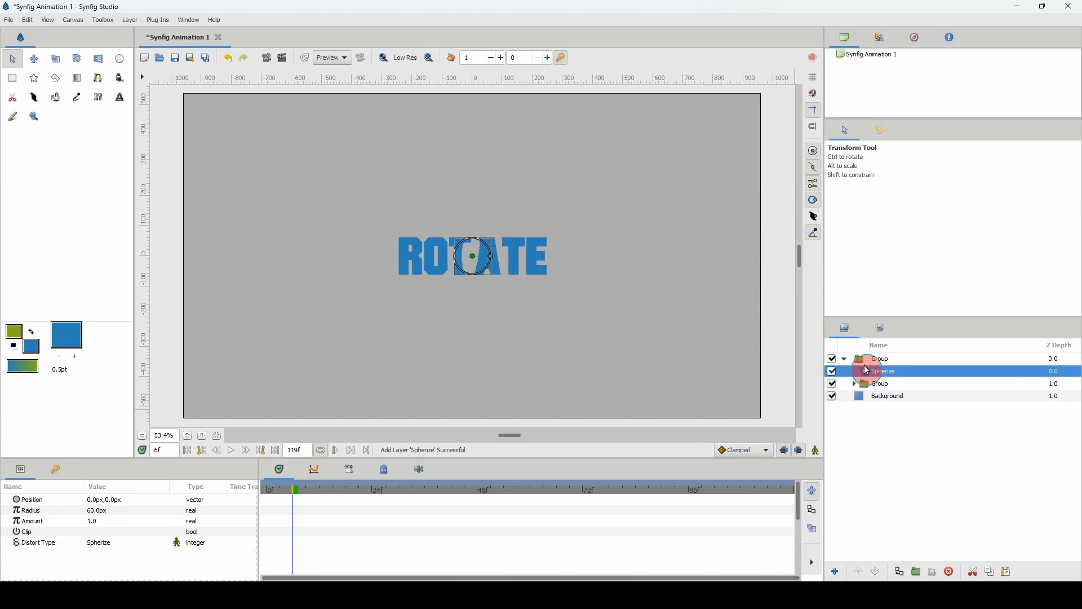
{"action": "left_click", "coordinate": [832, 372]}
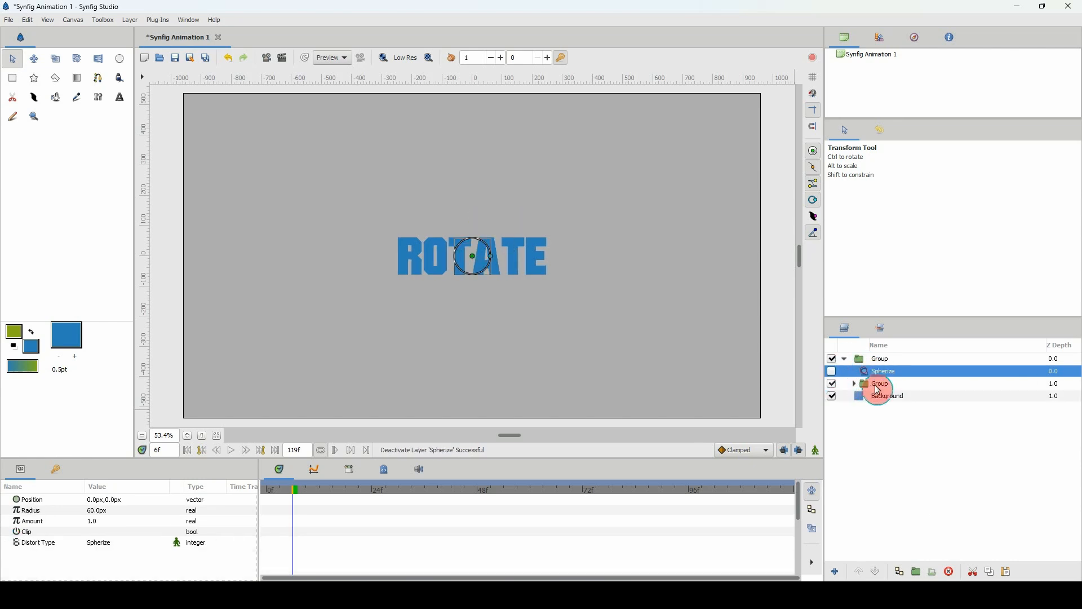
Raise the Duplicate layer above the Translate layer inside the inner group.
{"action": "left_click", "coordinate": [862, 384]}
{"action": "left_click", "coordinate": [855, 384]}
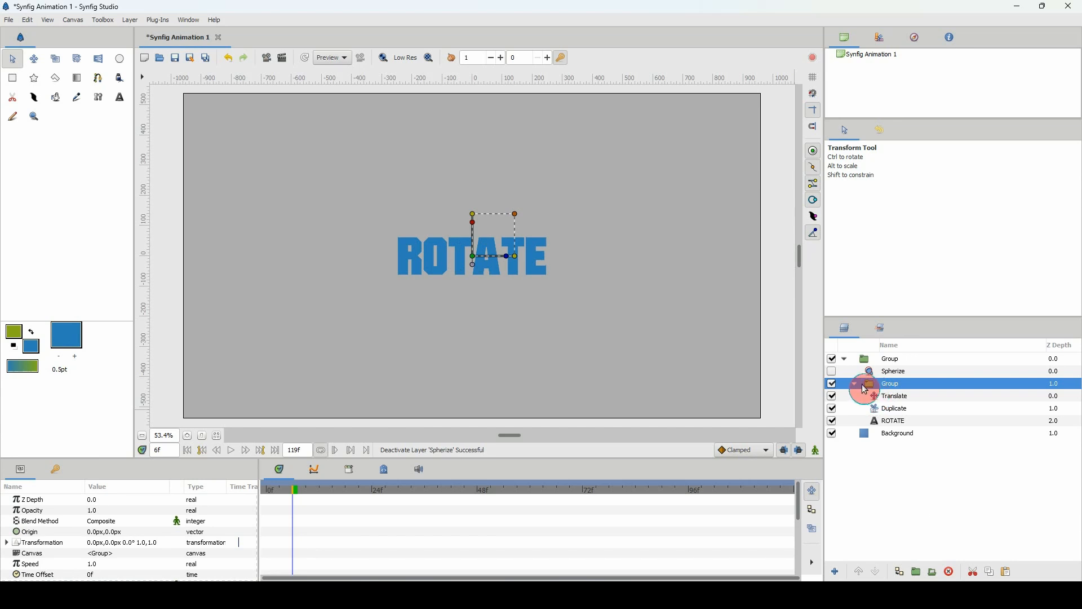
{"action": "left_click", "coordinate": [882, 410]}
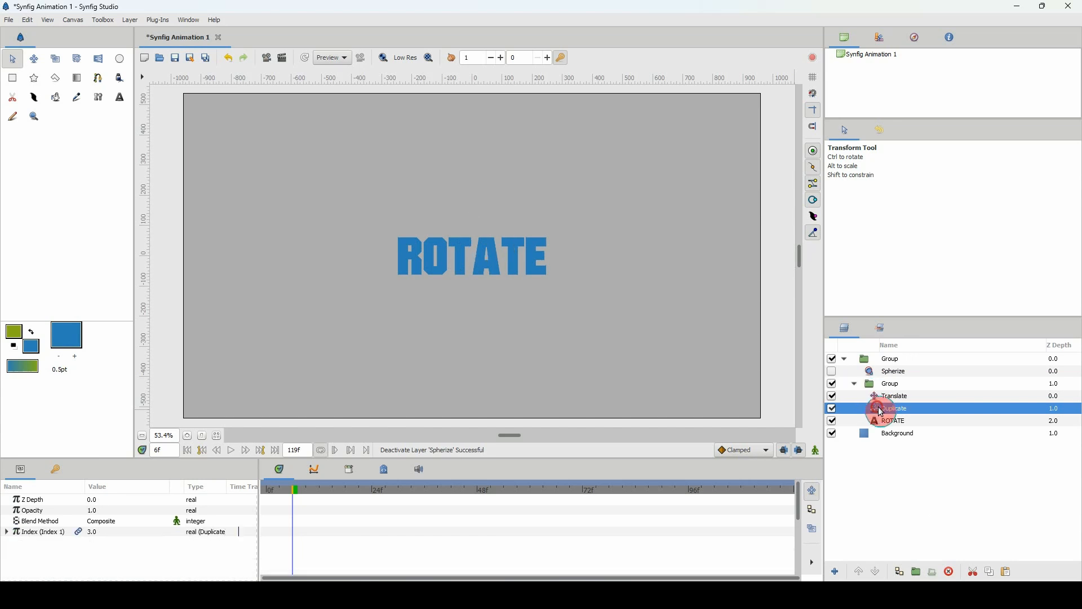
{"action": "left_click", "coordinate": [864, 574]}
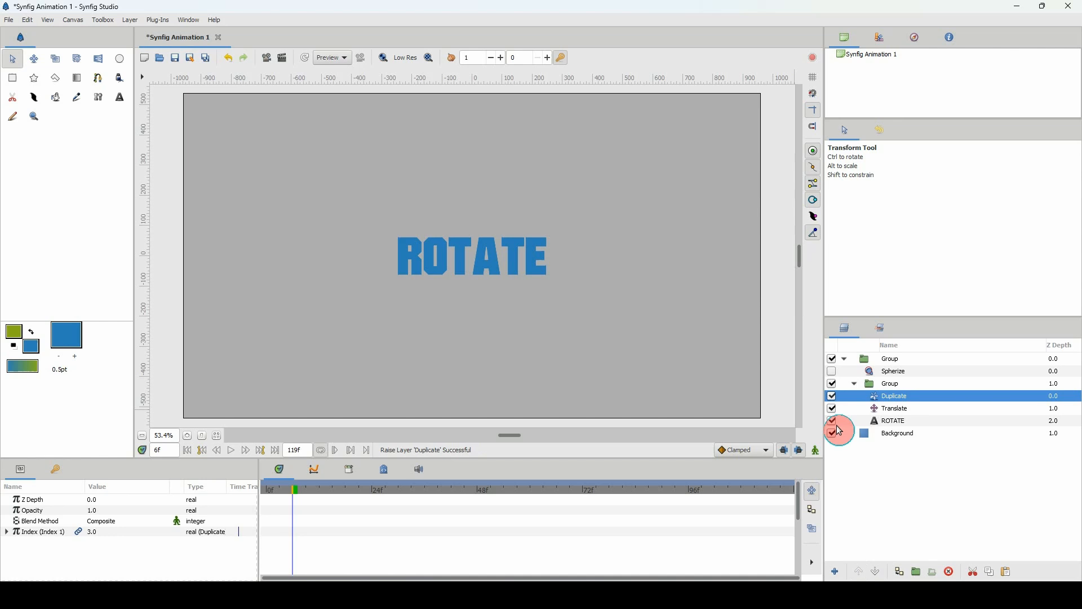
Convert the Translate layer's Origin parameter to the Scale type and expand its sub-parameters.
{"action": "left_click", "coordinate": [876, 409]}
{"action": "left_click", "coordinate": [32, 501]}
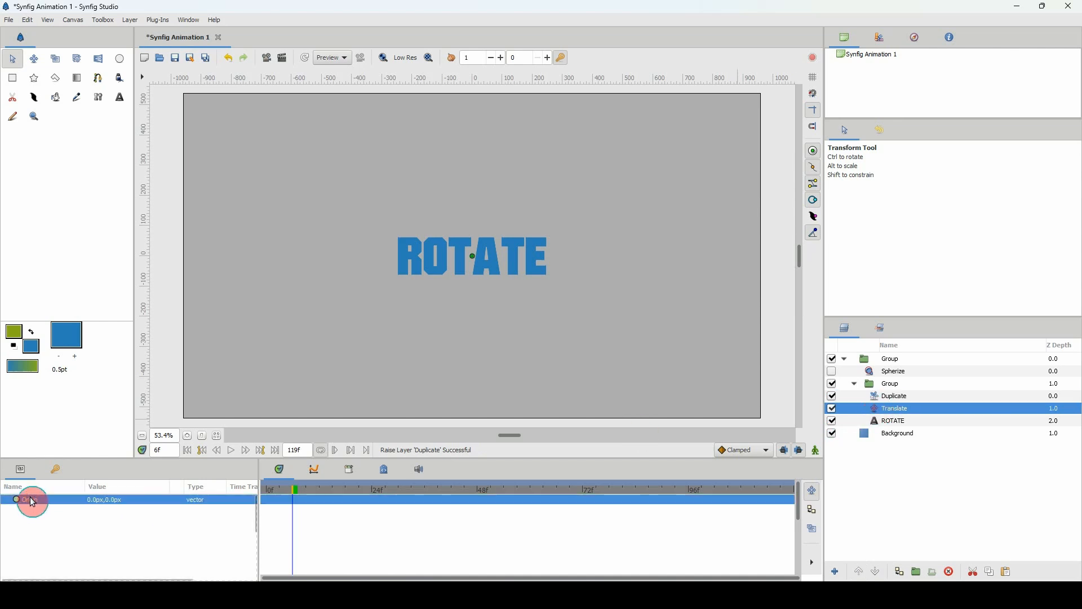
{"action": "right_click", "coordinate": [33, 502]}
{"action": "mouse_move", "coordinate": [55, 509]}
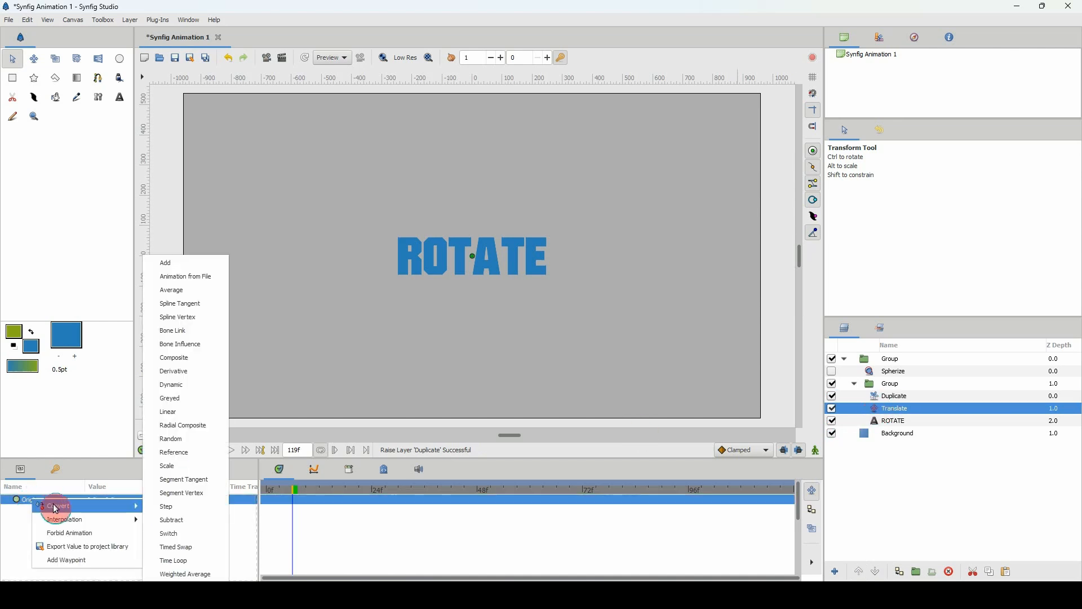
{"action": "left_click", "coordinate": [173, 472]}
{"action": "left_click", "coordinate": [7, 499]}
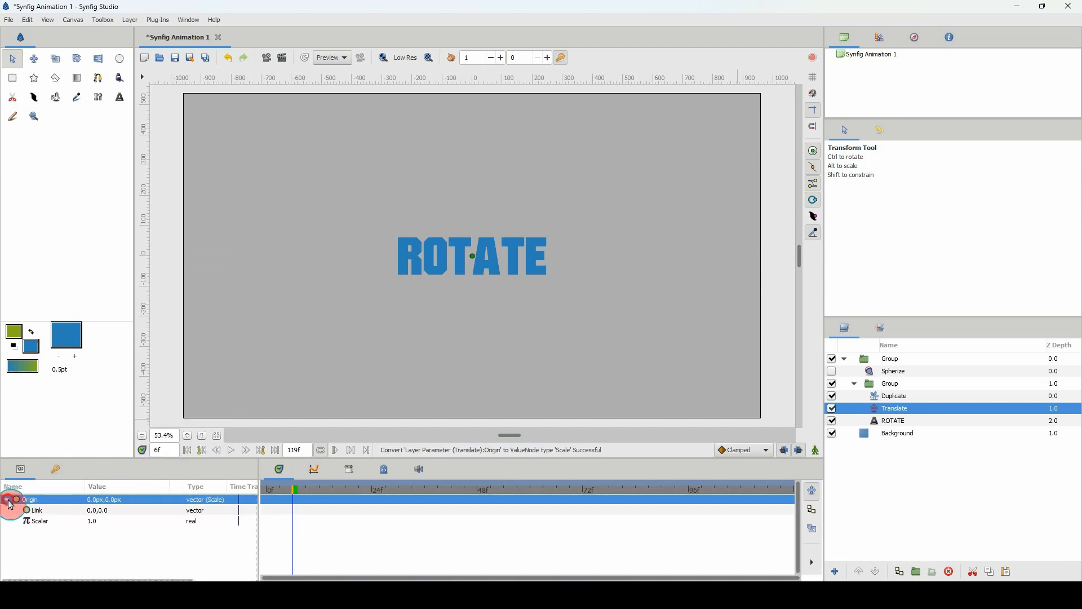
Select the Duplicate layer's exported Index 1 value among the ValueBase nodes in the library.
{"action": "left_click", "coordinate": [35, 521]}
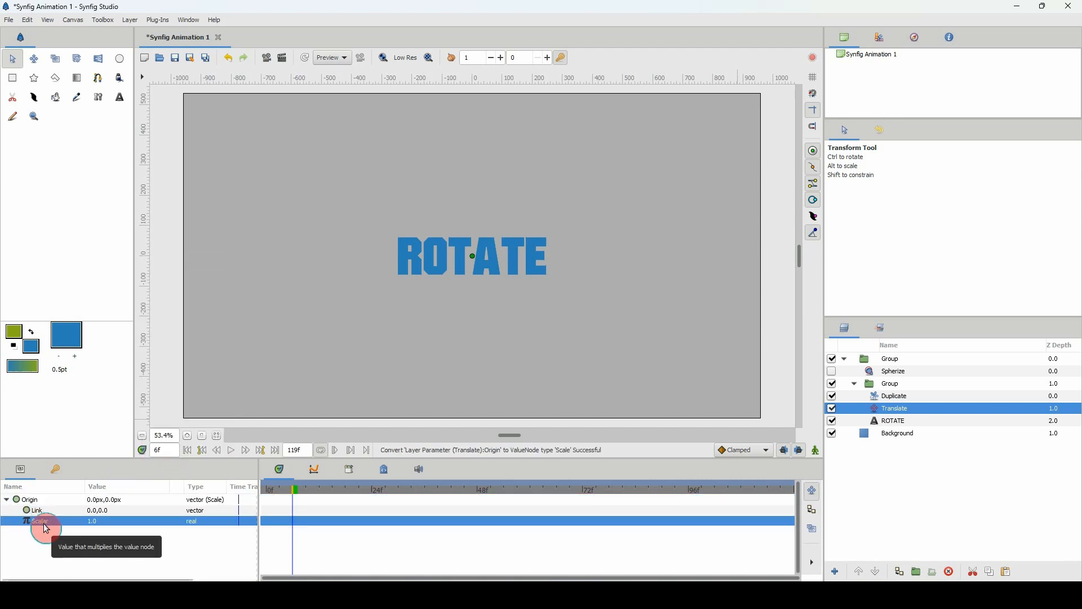
{"action": "left_click", "coordinate": [877, 398]}
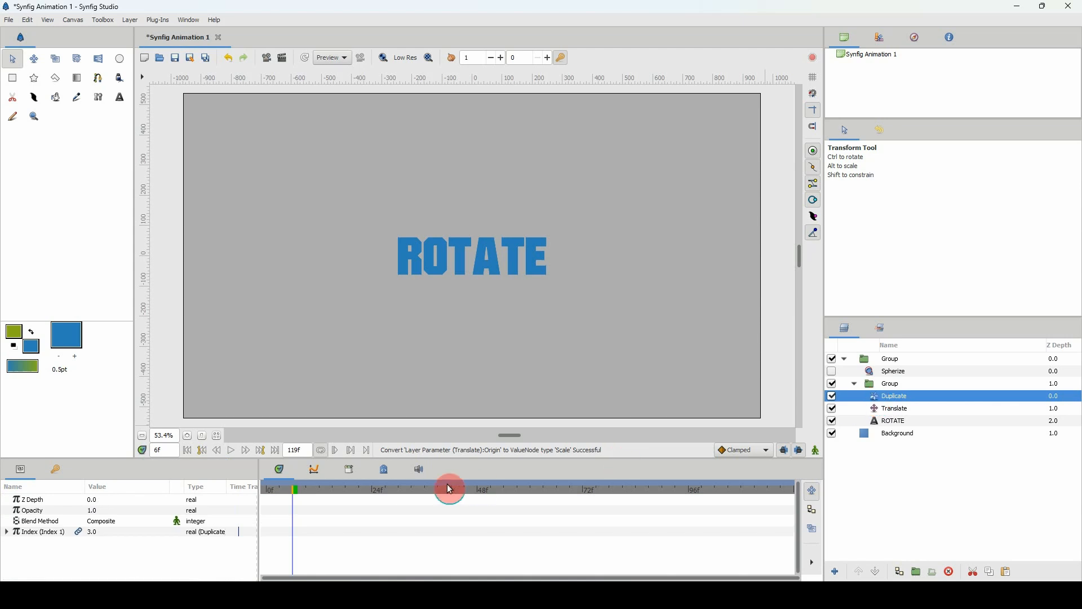
{"action": "left_click", "coordinate": [351, 471]}
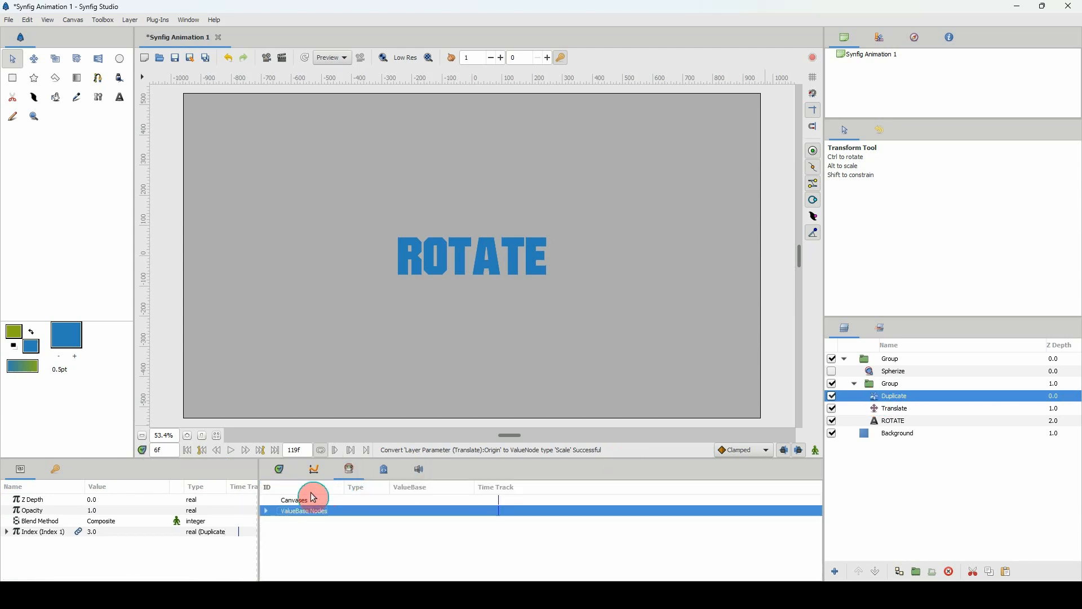
{"action": "left_click", "coordinate": [266, 511]}
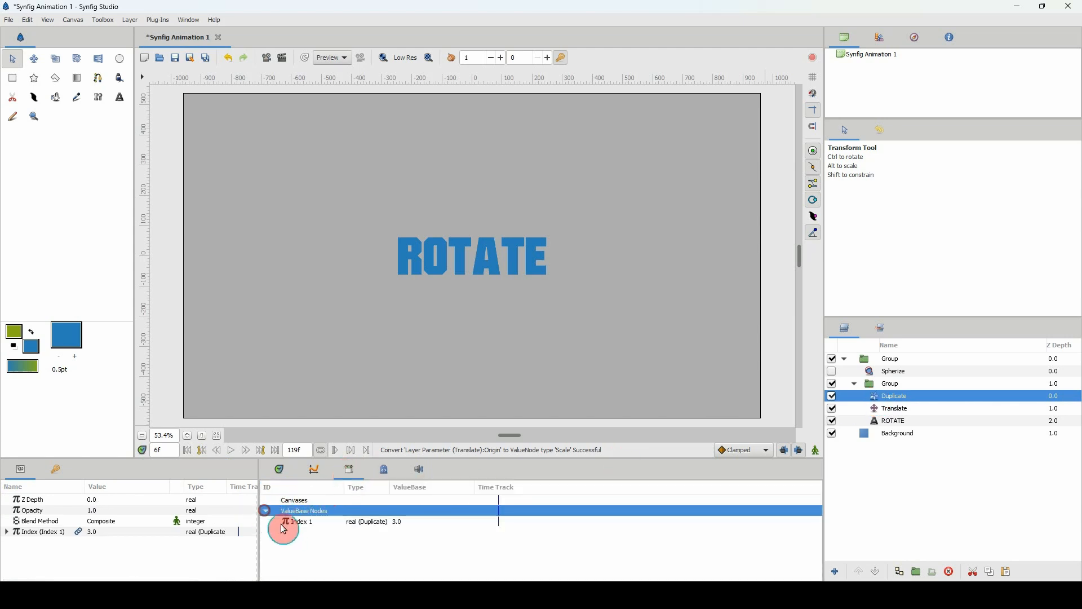
{"action": "left_click", "coordinate": [307, 523]}
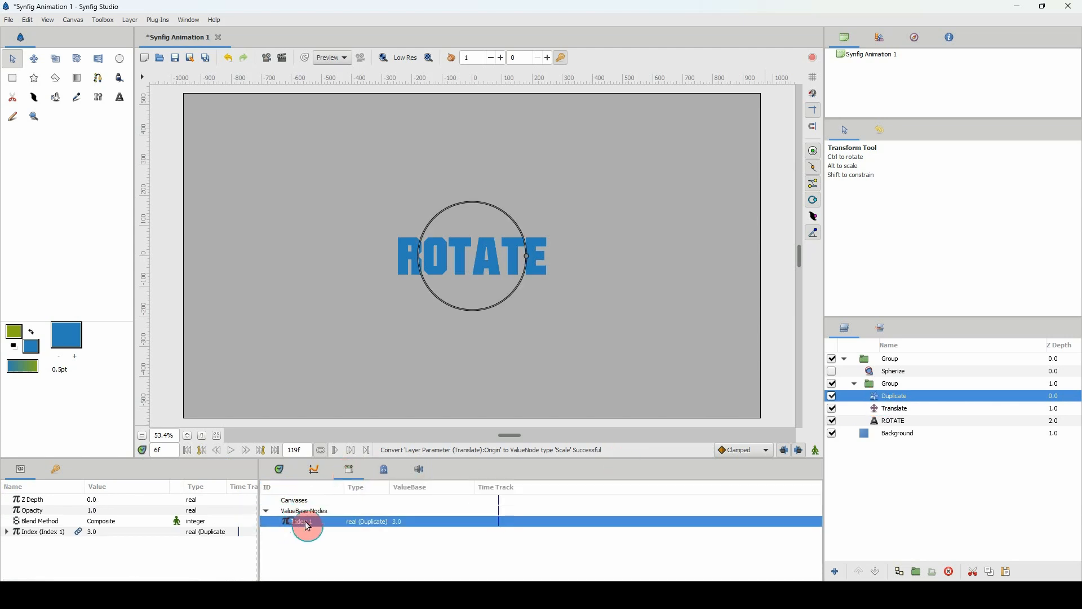
{"action": "left_click", "coordinate": [68, 531]}
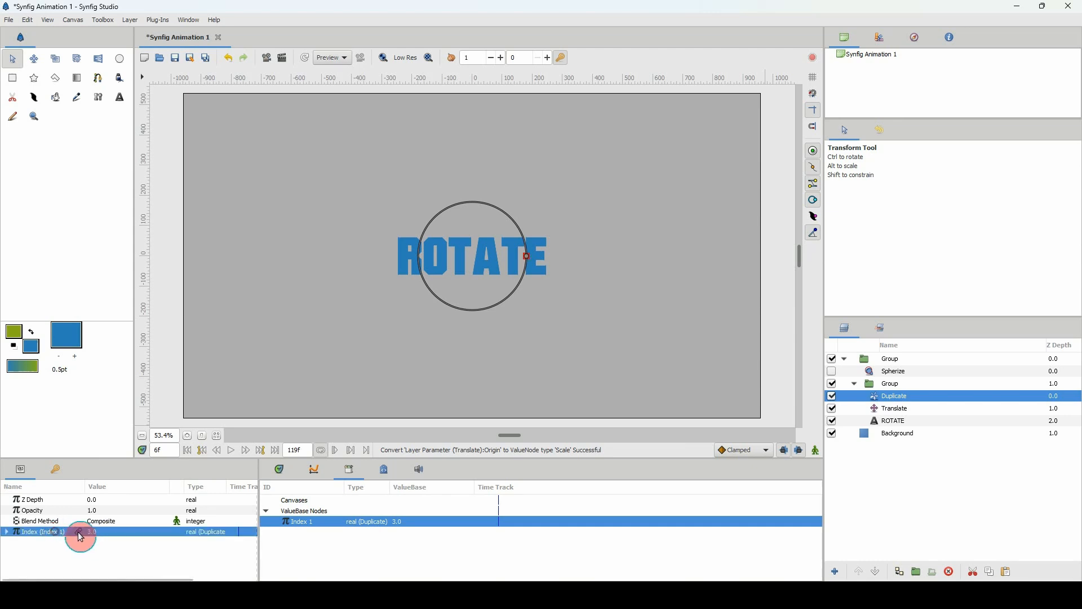
{"action": "right_click", "coordinate": [125, 531]}
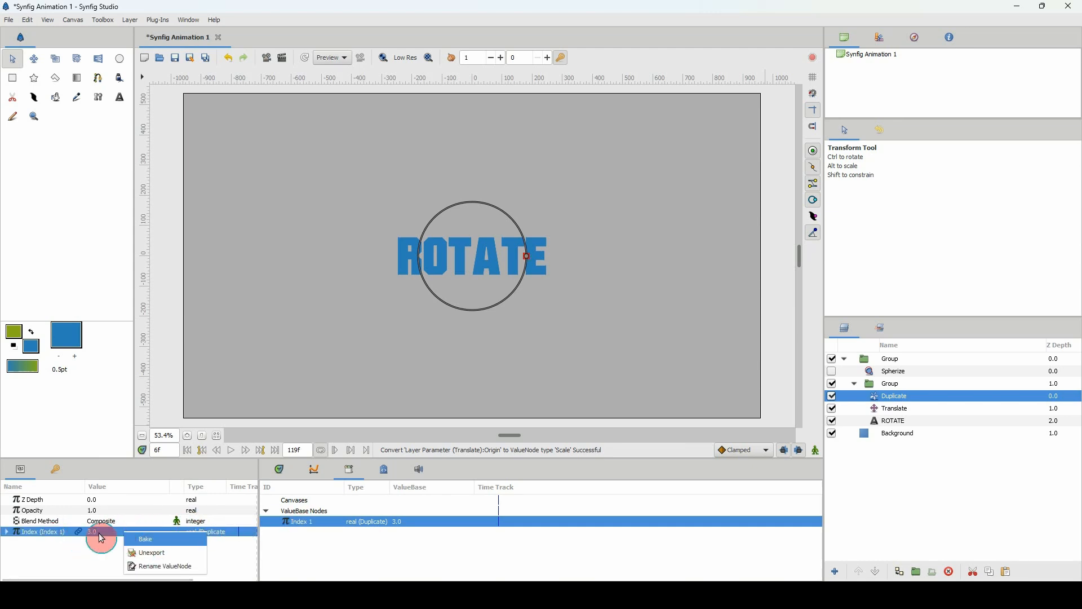
{"action": "left_click", "coordinate": [79, 535]}
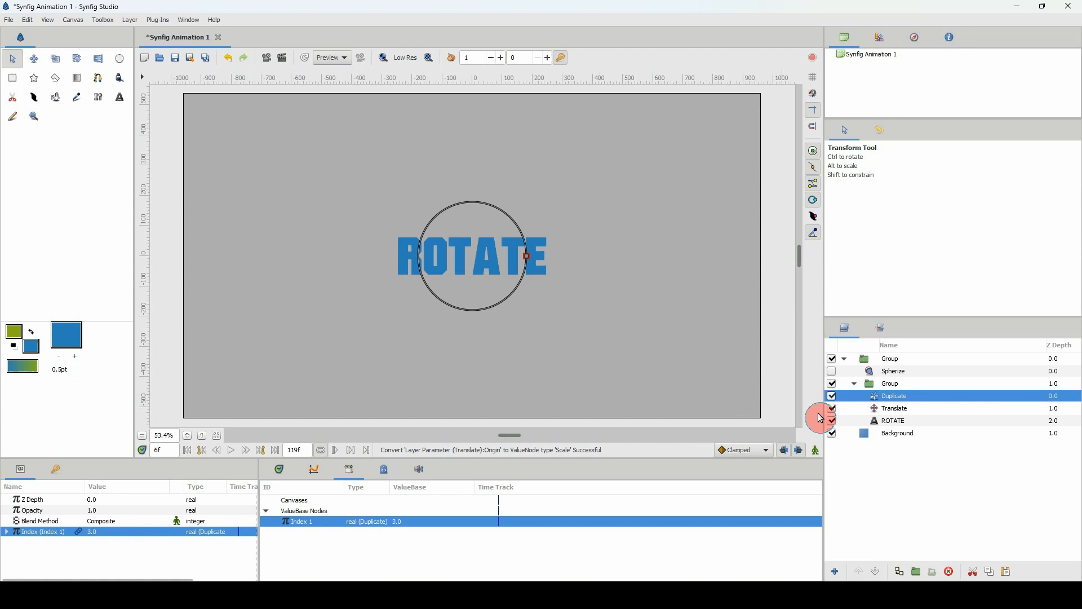
Connect the Translate origin's Scalar to Index 1 and move the origin handle straight down to about -452 px.
{"action": "left_click", "coordinate": [885, 409]}
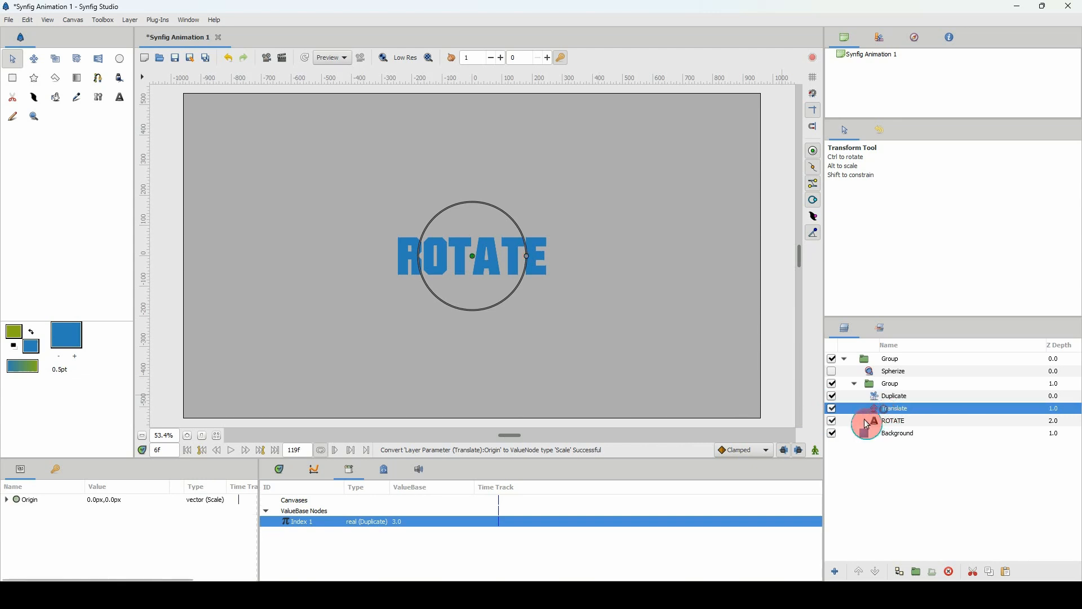
{"action": "left_click", "coordinate": [6, 499]}
{"action": "left_click", "coordinate": [31, 521]}
{"action": "mouse_move", "coordinate": [245, 520]}
{"action": "left_mouse_down"}
{"action": "mouse_move", "coordinate": [302, 527]}
{"action": "mouse_move", "coordinate": [157, 536]}
{"action": "mouse_move", "coordinate": [121, 527]}
{"action": "left_mouse_up"}
{"action": "right_click", "coordinate": [121, 526]}
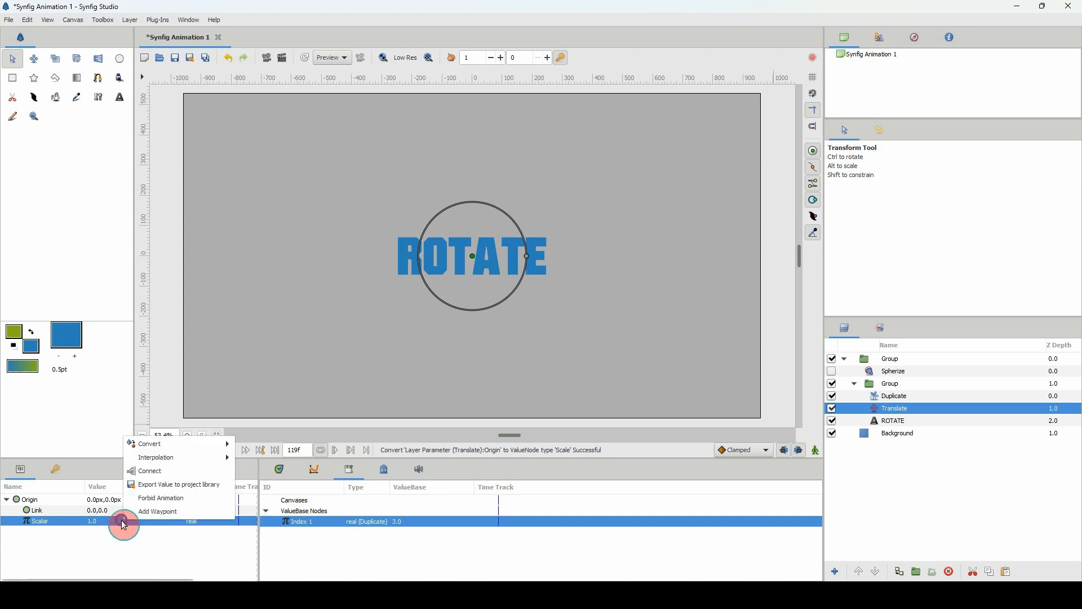
{"action": "left_click", "coordinate": [161, 472]}
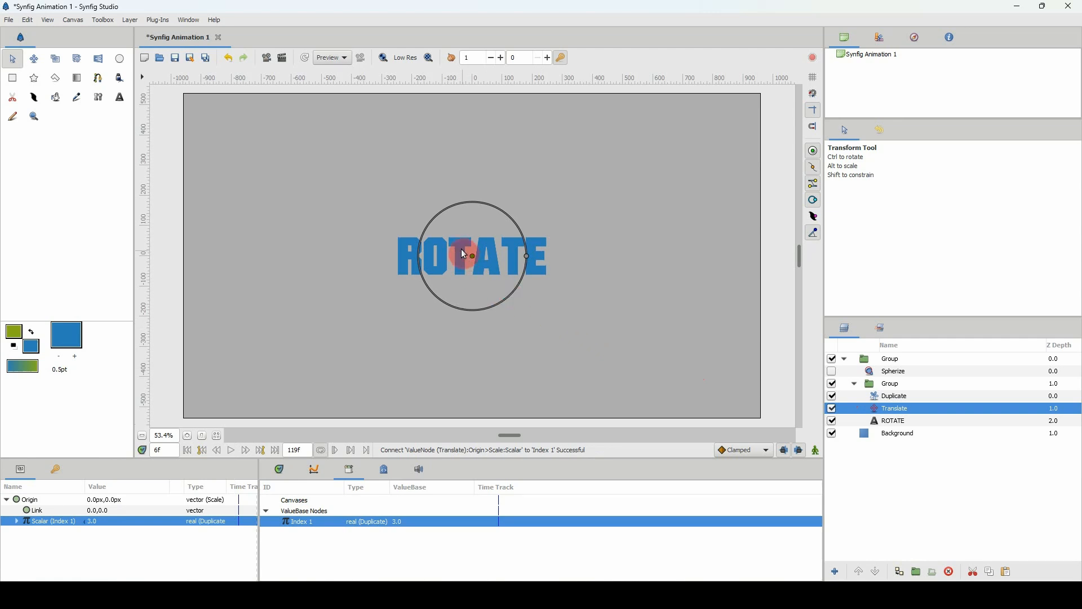
{"action": "left_click_drag", "start_coordinate": [475, 260], "coordinate": [475, 397]}
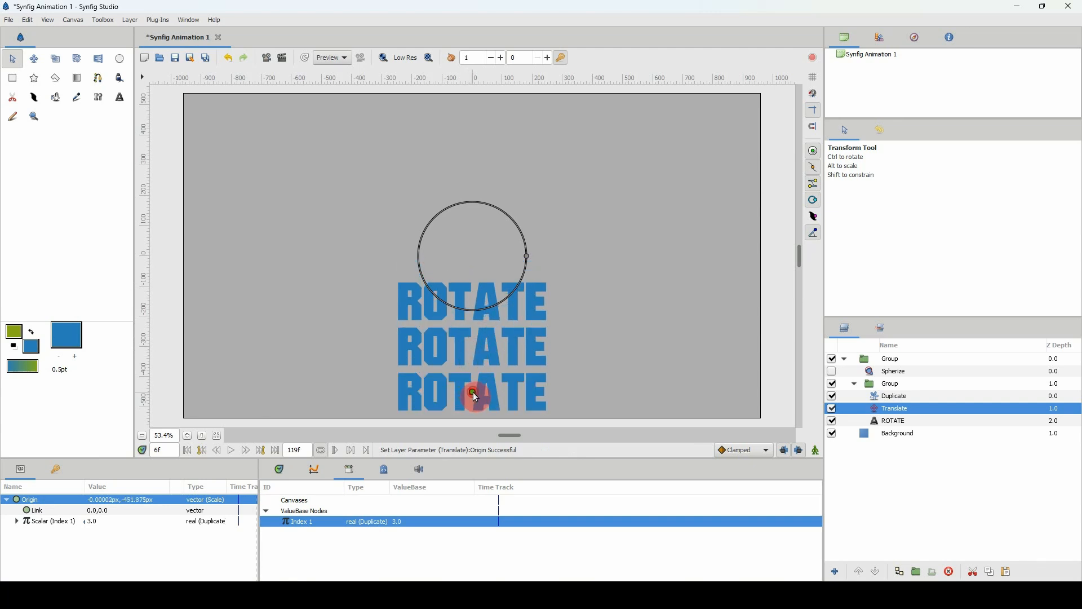
Set the final index value of the Duplicate layer to 10.
{"action": "left_click", "coordinate": [887, 396]}
{"action": "left_click", "coordinate": [6, 532]}
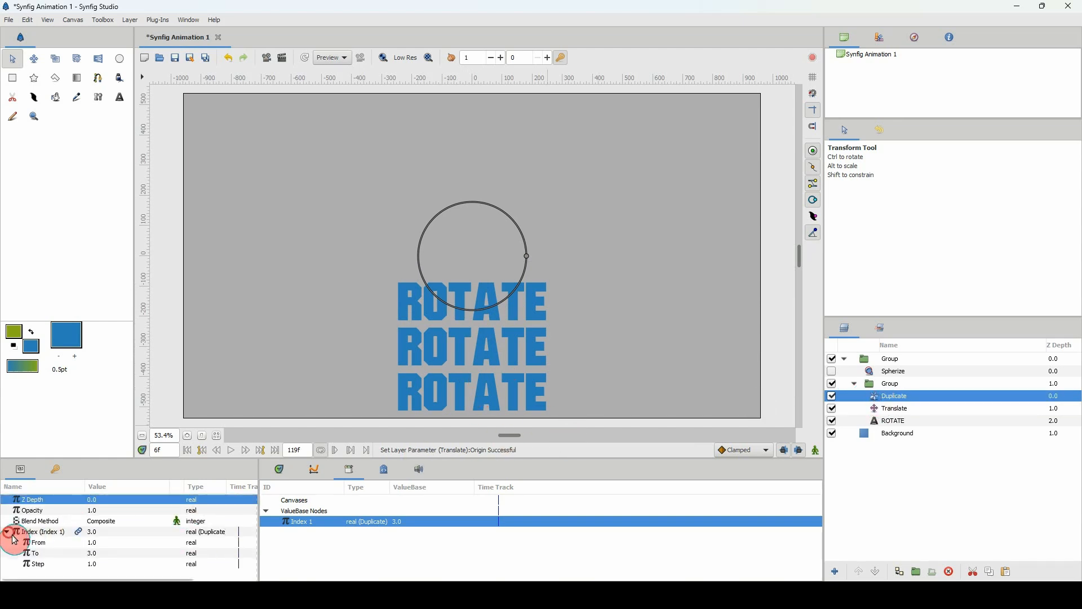
{"action": "left_click", "coordinate": [90, 554]}
{"action": "type", "text": "10"}
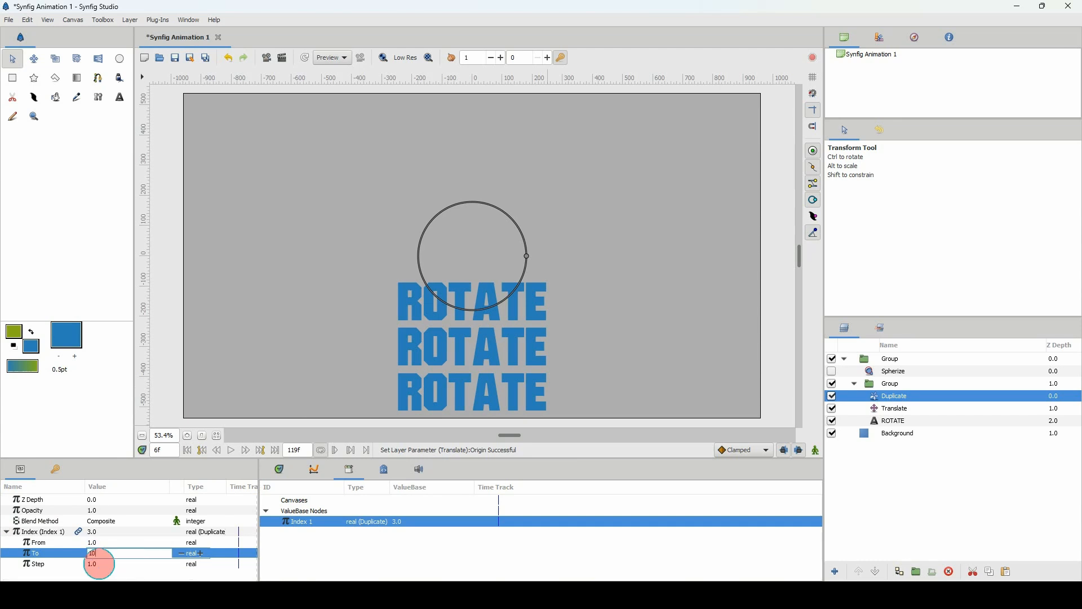
{"action": "key", "text": "Return"}
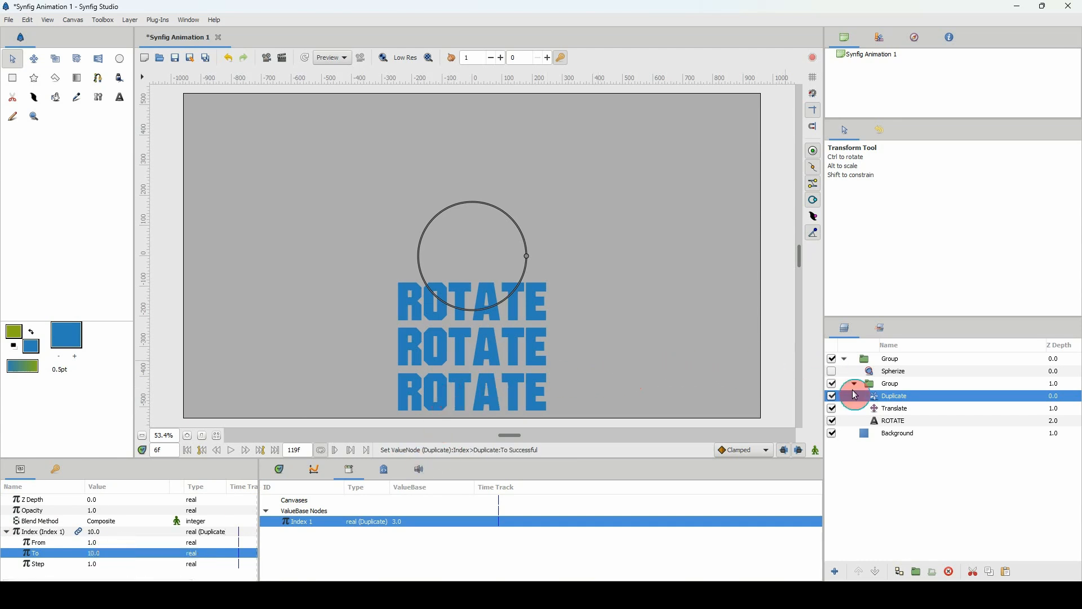
Move the inner group straight up to an offset of about 585 px and collapse it in the layer list.
{"action": "left_click", "coordinate": [870, 383]}
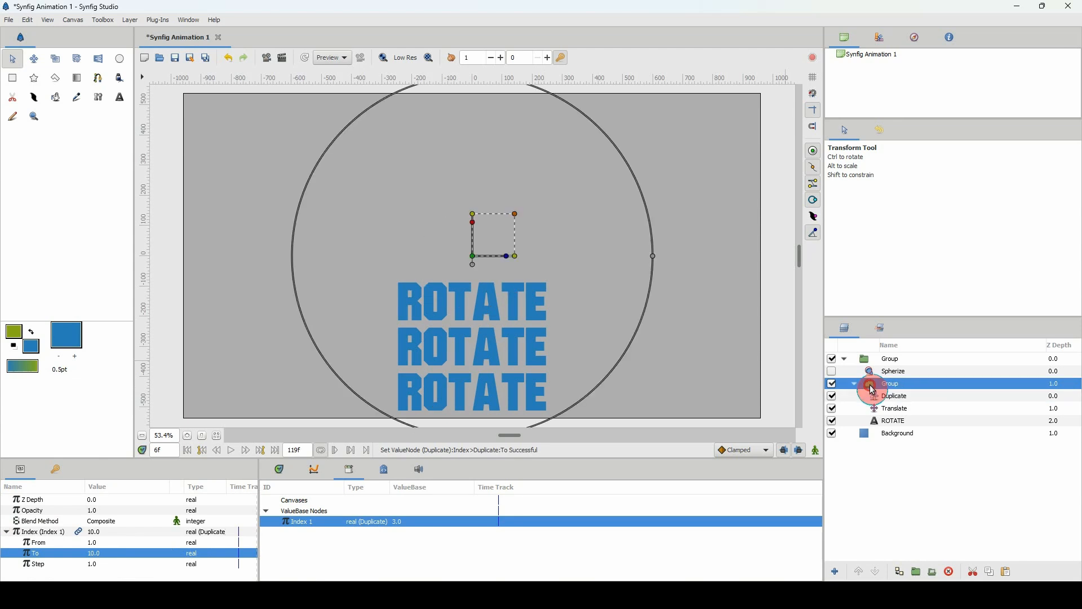
{"action": "left_click_drag", "start_coordinate": [472, 258], "coordinate": [473, 96]}
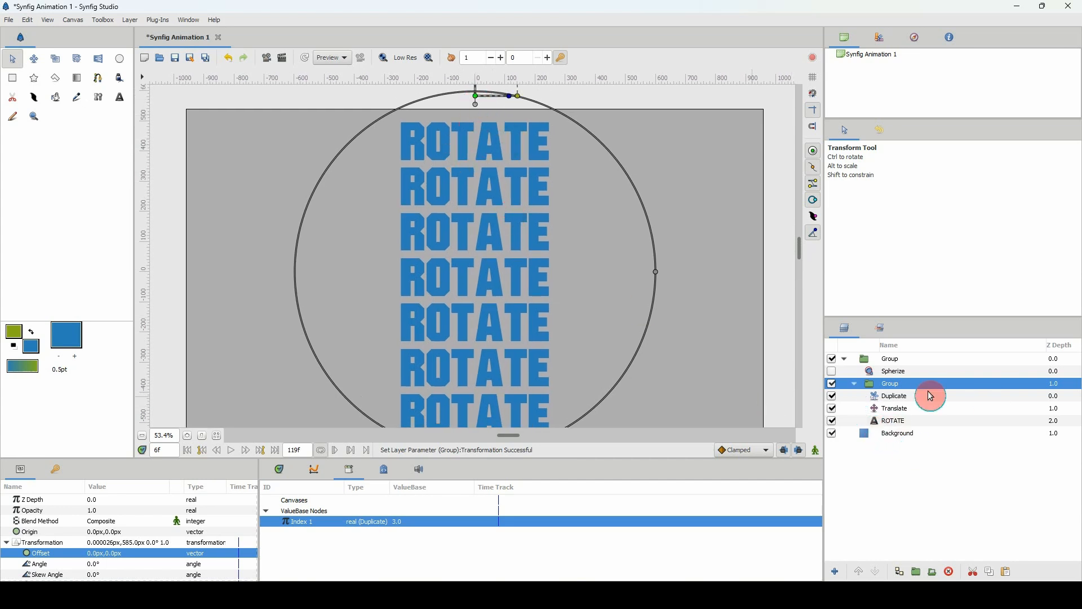
{"action": "left_click", "coordinate": [854, 383]}
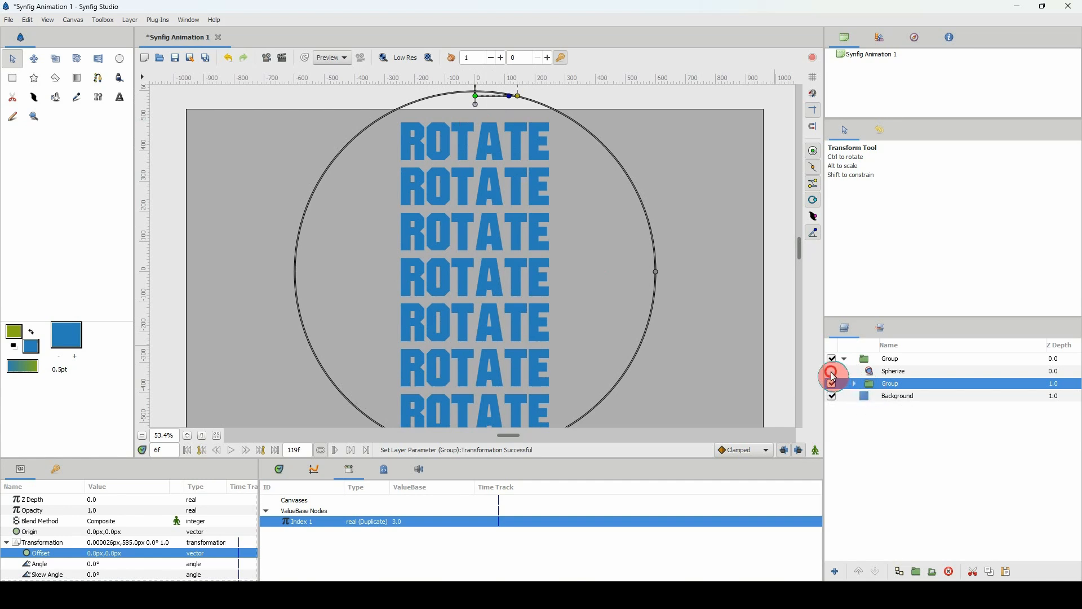
Enable the Spherize layer with a radius of about 467 px and an Amount of 1.5.
{"action": "left_click", "coordinate": [832, 372]}
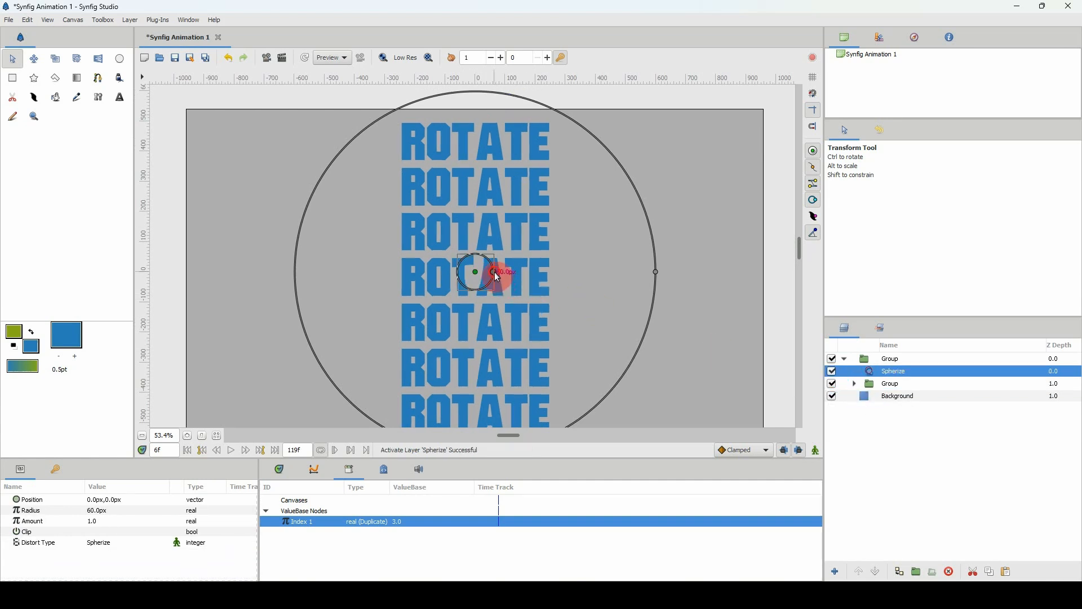
{"action": "left_click_drag", "start_coordinate": [496, 274], "coordinate": [618, 277]}
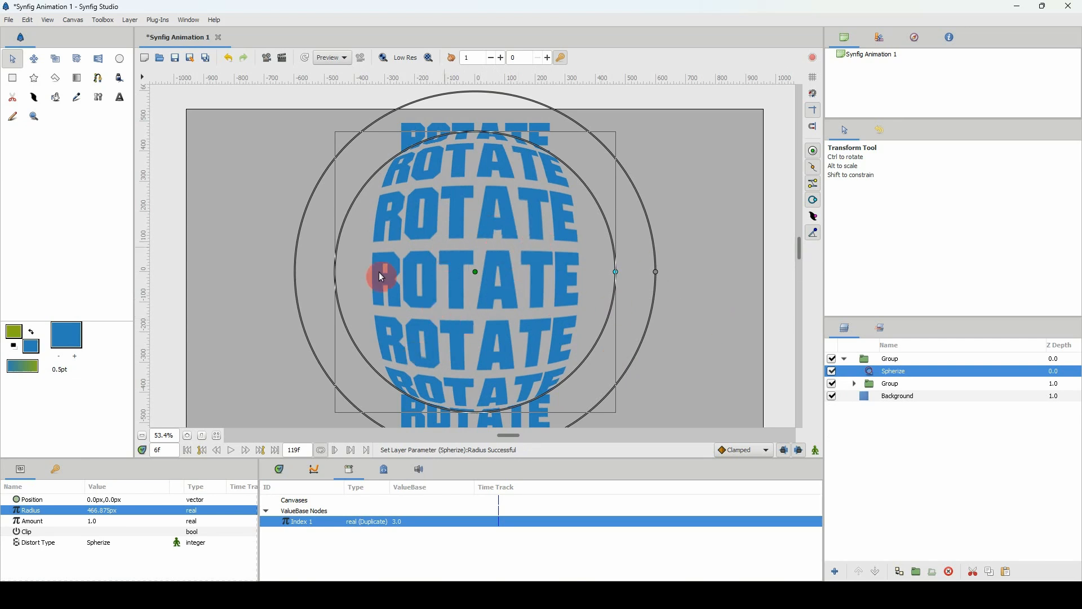
{"action": "left_click", "coordinate": [94, 525]}
{"action": "left_click", "coordinate": [100, 529]}
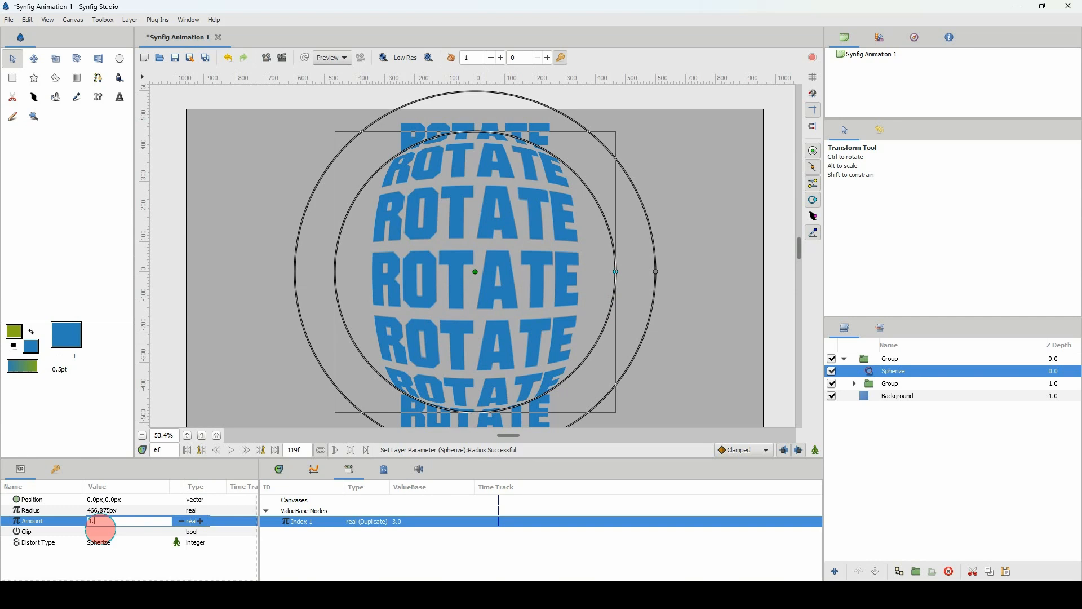
{"action": "type", "text": ".5"}
{"action": "key", "text": "Return"}
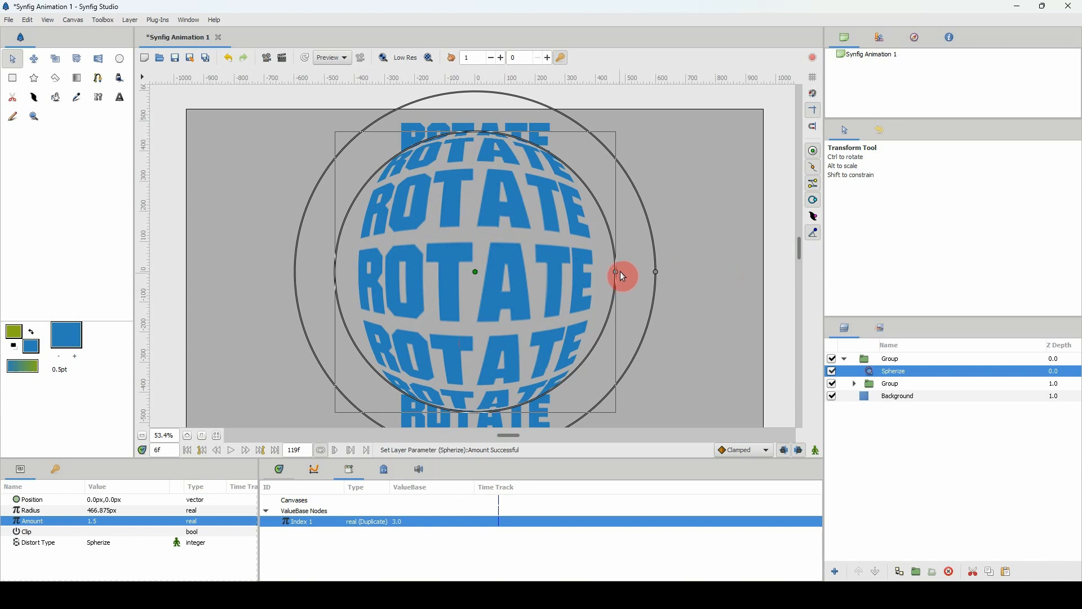
Turn on Clip for the Spherize layer and reduce its radius to about 439 px.
{"action": "left_click_drag", "start_coordinate": [619, 272], "coordinate": [613, 276]}
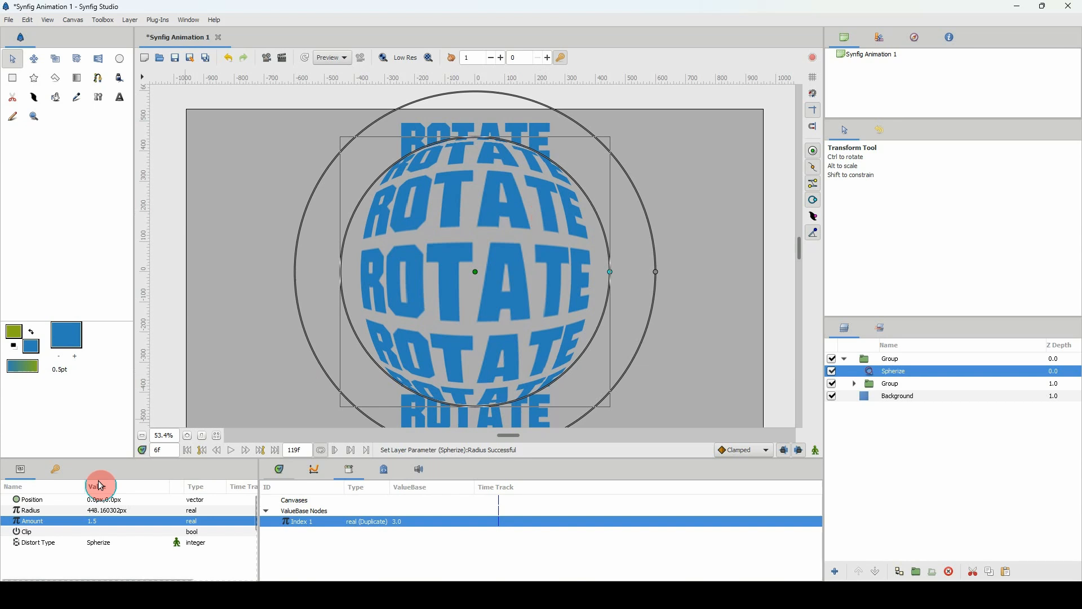
{"action": "left_click", "coordinate": [25, 530]}
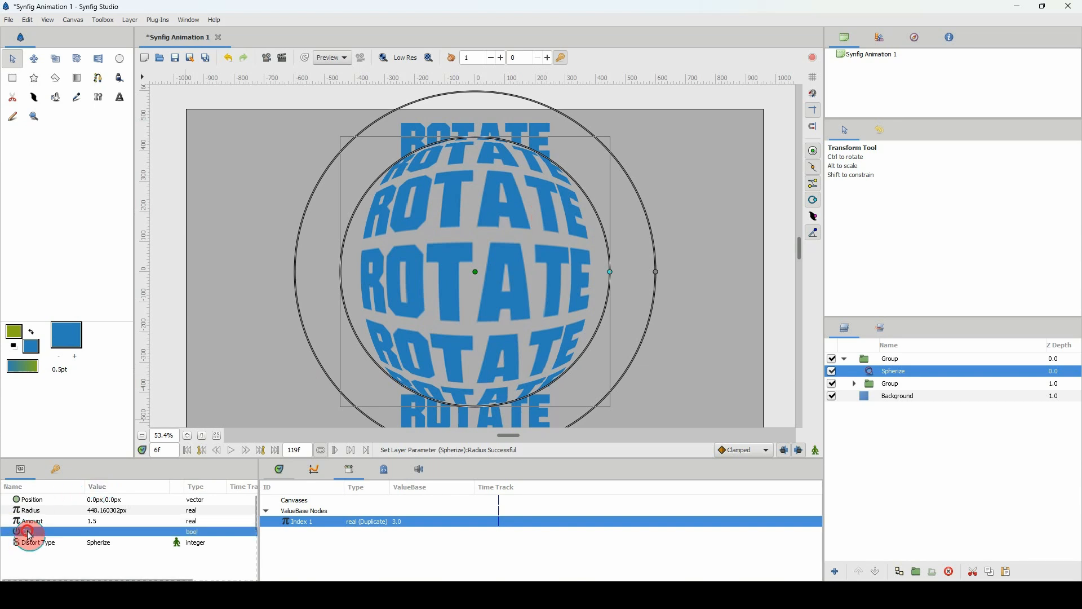
{"action": "left_click", "coordinate": [95, 535]}
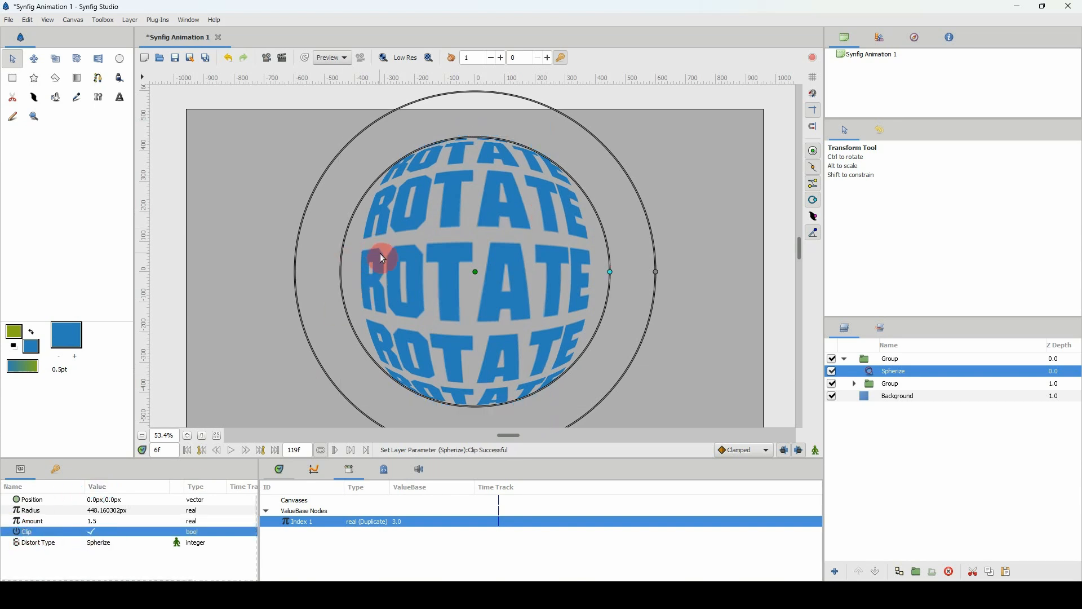
{"action": "left_click_drag", "start_coordinate": [612, 278], "coordinate": [610, 277]}
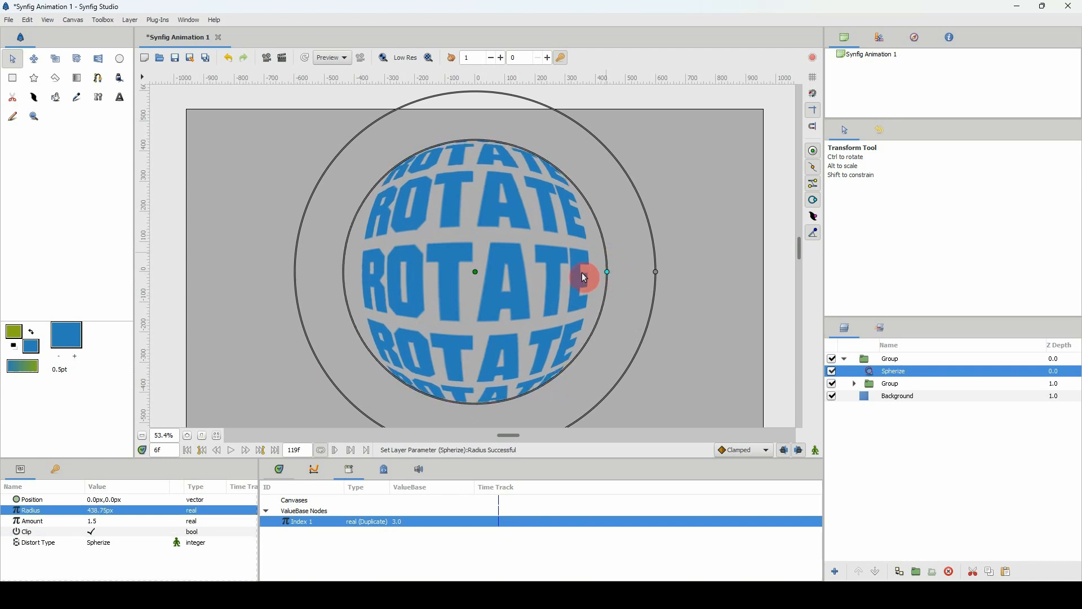
Turn on animate editing mode at frame 0 and record an Origin waypoint at 0, 0 px for the ROTATE text layer.
{"action": "left_click", "coordinate": [282, 470]}
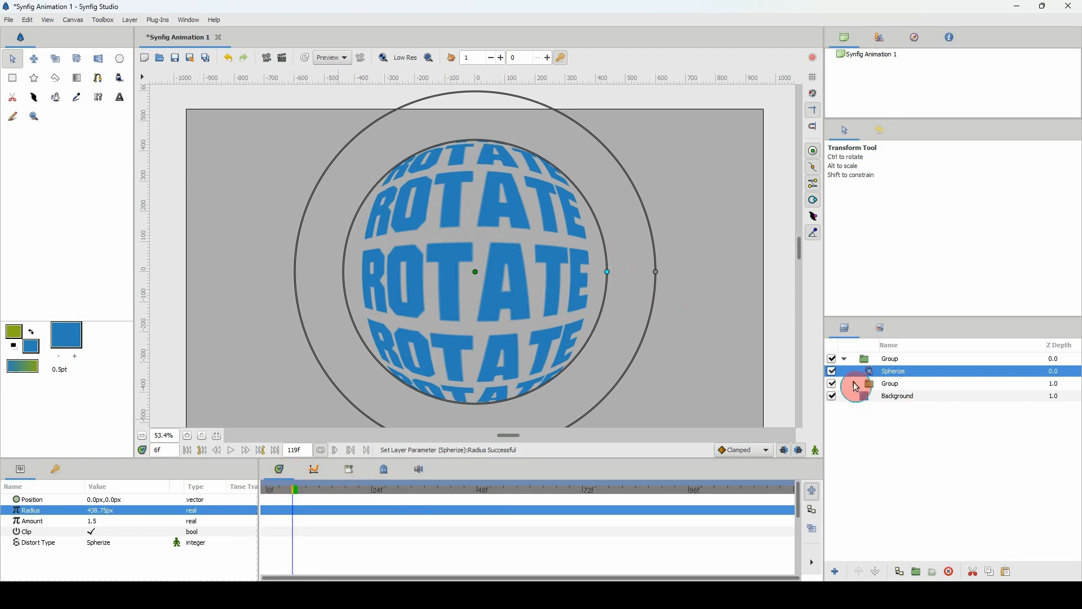
{"action": "left_click", "coordinate": [855, 384]}
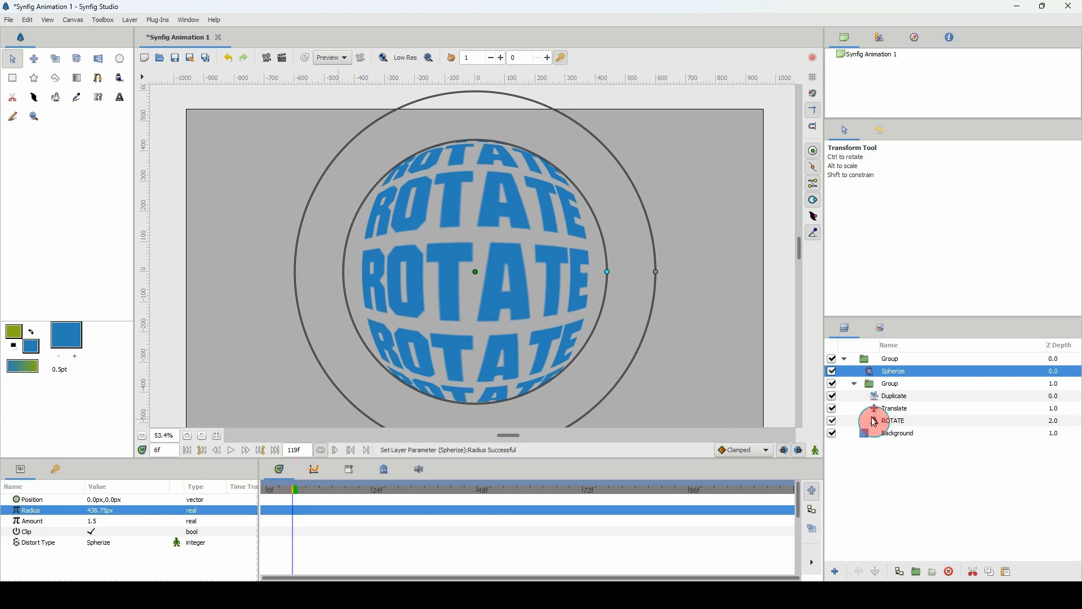
{"action": "left_click", "coordinate": [881, 423]}
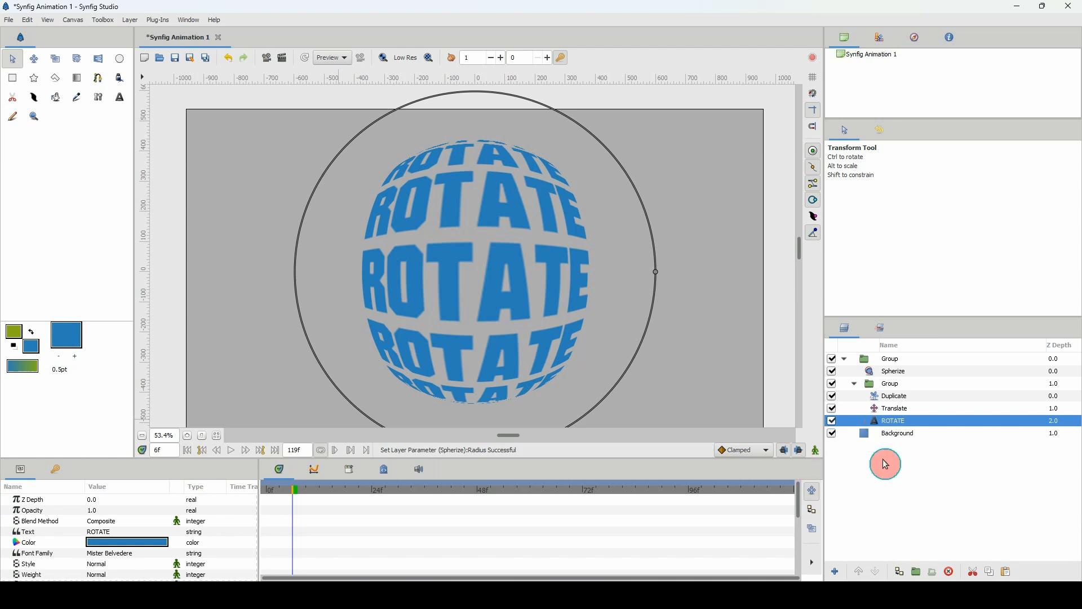
{"action": "left_click_drag", "start_coordinate": [280, 498], "coordinate": [253, 493]}
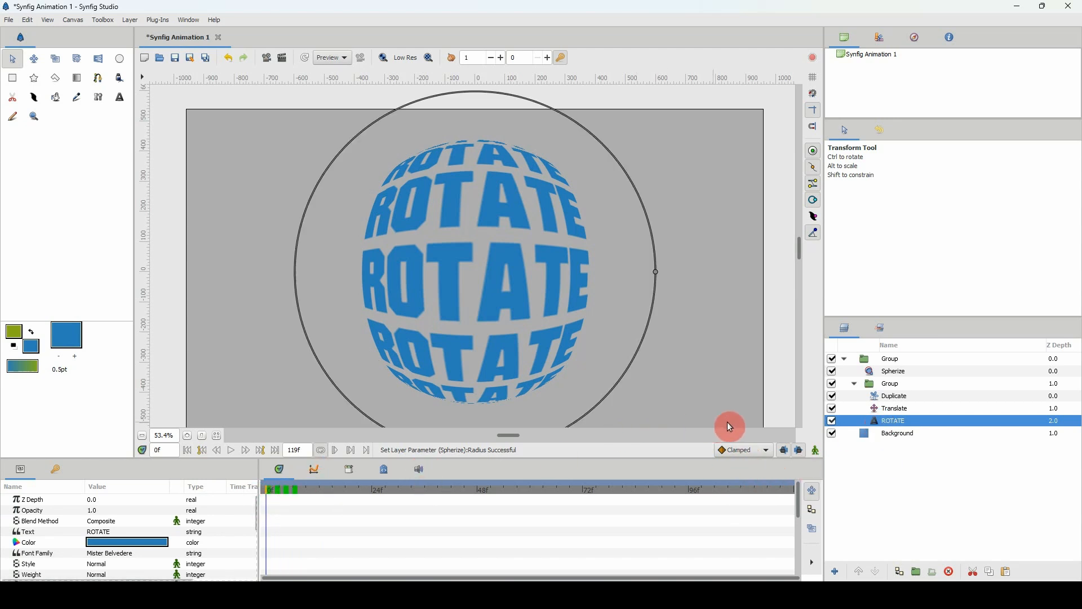
{"action": "left_click", "coordinate": [816, 451]}
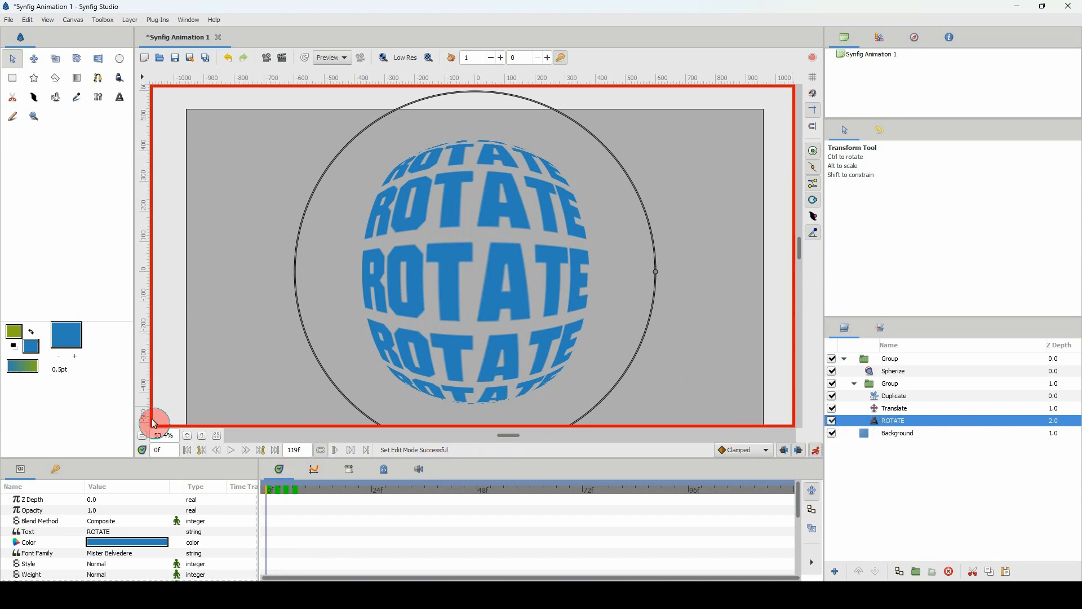
{"action": "scroll", "coordinate": [157, 430], "scroll_direction": "down", "scroll_amount": 3}
{"action": "left_click_drag", "start_coordinate": [300, 345], "coordinate": [303, 295]}
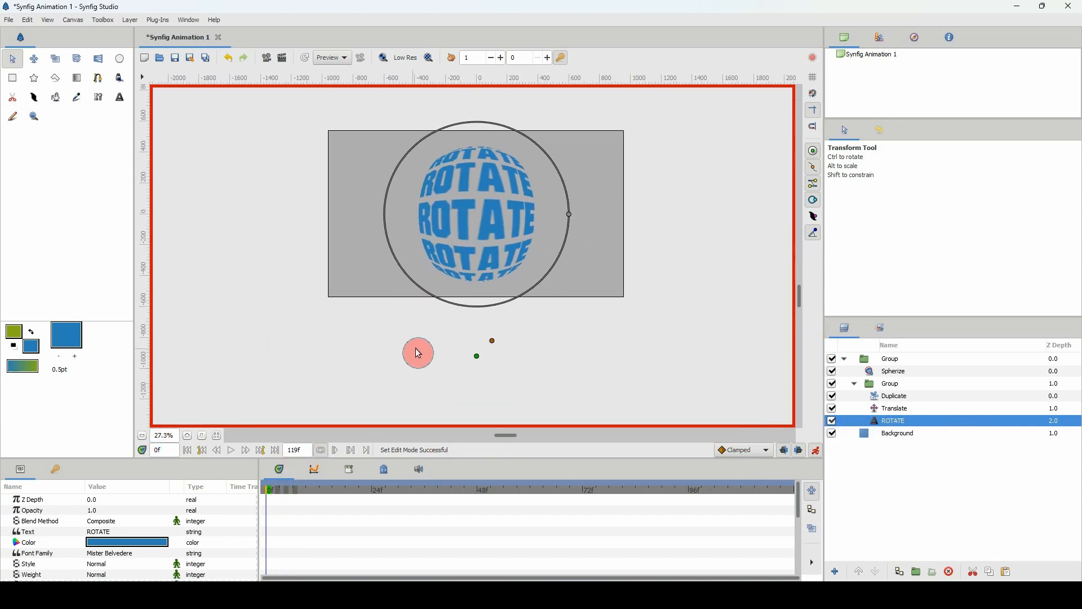
{"action": "left_click", "coordinate": [478, 356]}
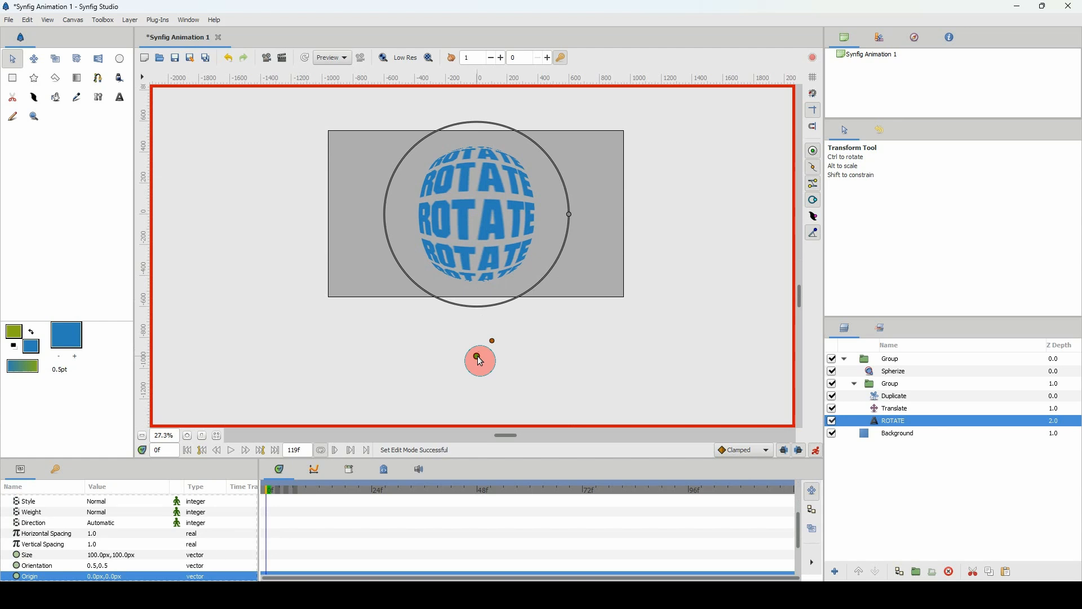
{"action": "left_click", "coordinate": [478, 356]}
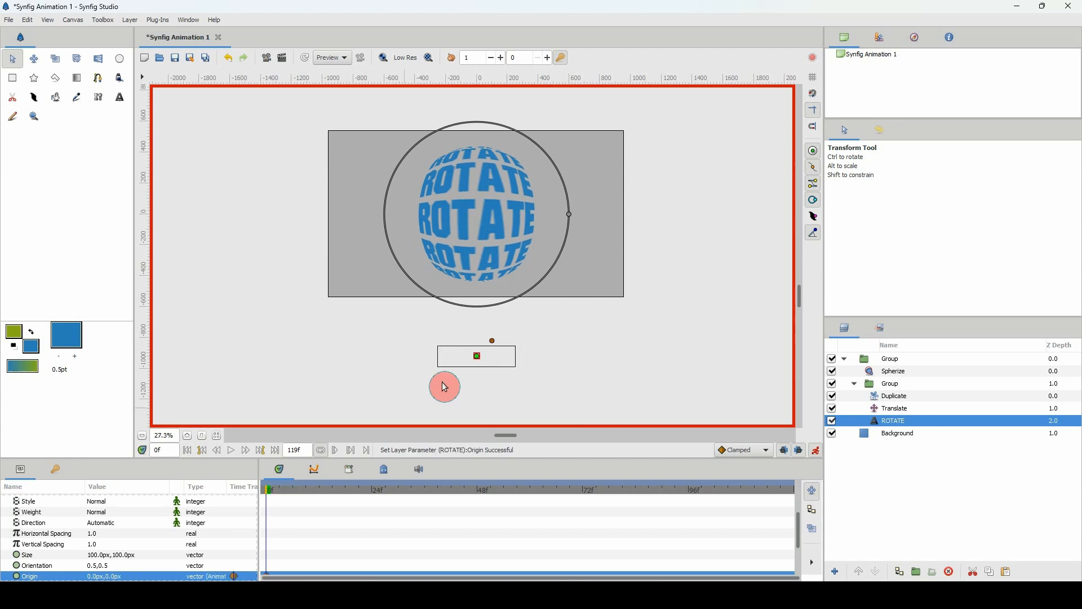
{"action": "scroll", "coordinate": [285, 529], "scroll_direction": "down", "scroll_amount": 2}
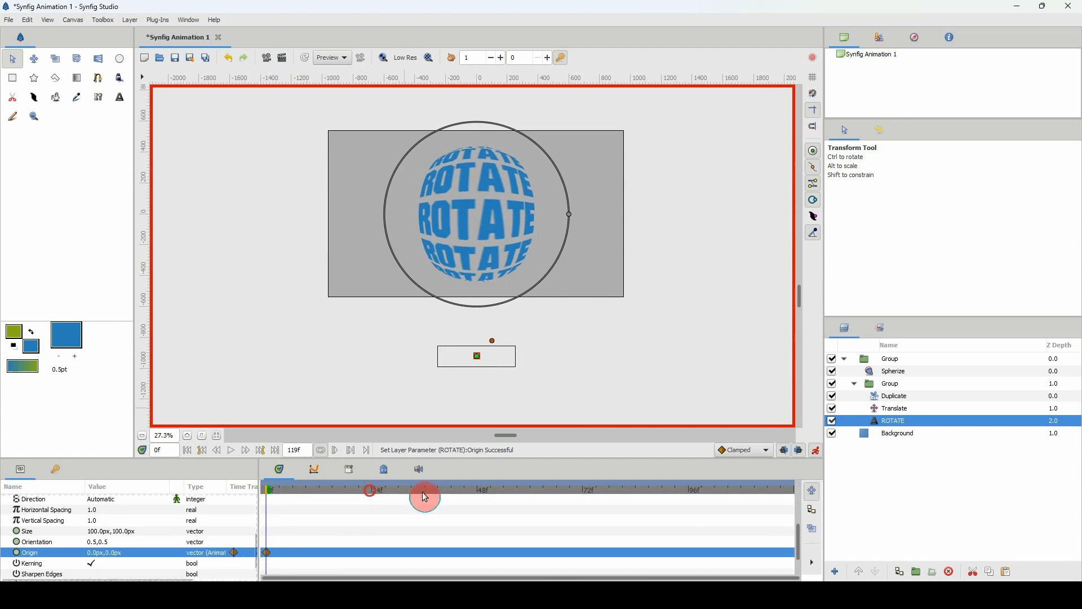
At frame 119, move the ROTATE text's origin straight down to about -293 px, and turn off animate editing mode.
{"action": "left_click_drag", "start_coordinate": [425, 497], "coordinate": [816, 500]}
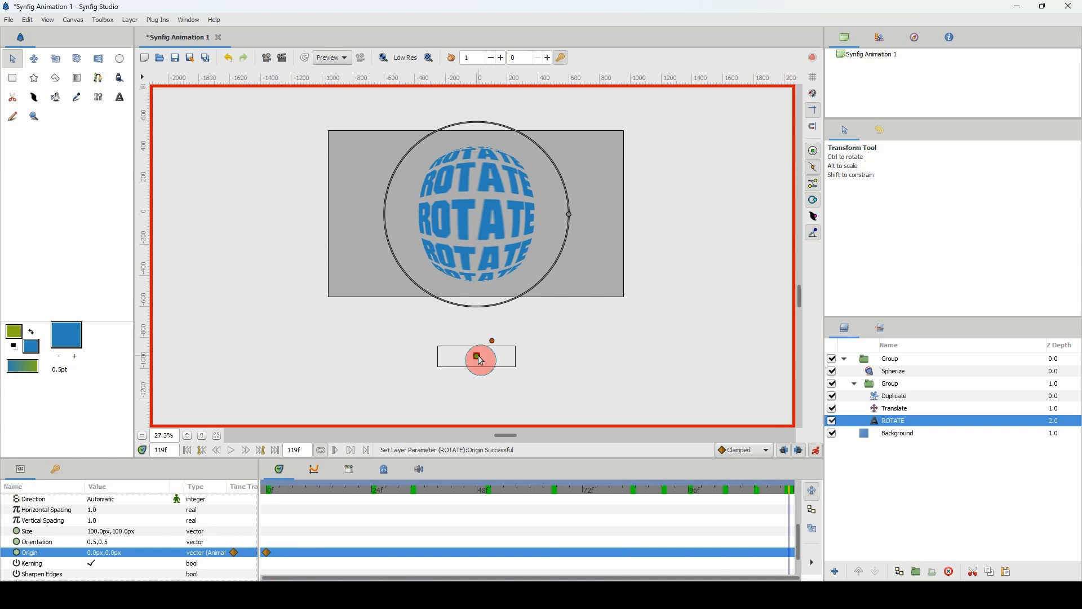
{"action": "key", "text": "shift+Down"}
{"action": "key", "text": "shift+Down"}
{"action": "key", "text": "shift+Down"}
{"action": "key", "text": "shift+Down"}
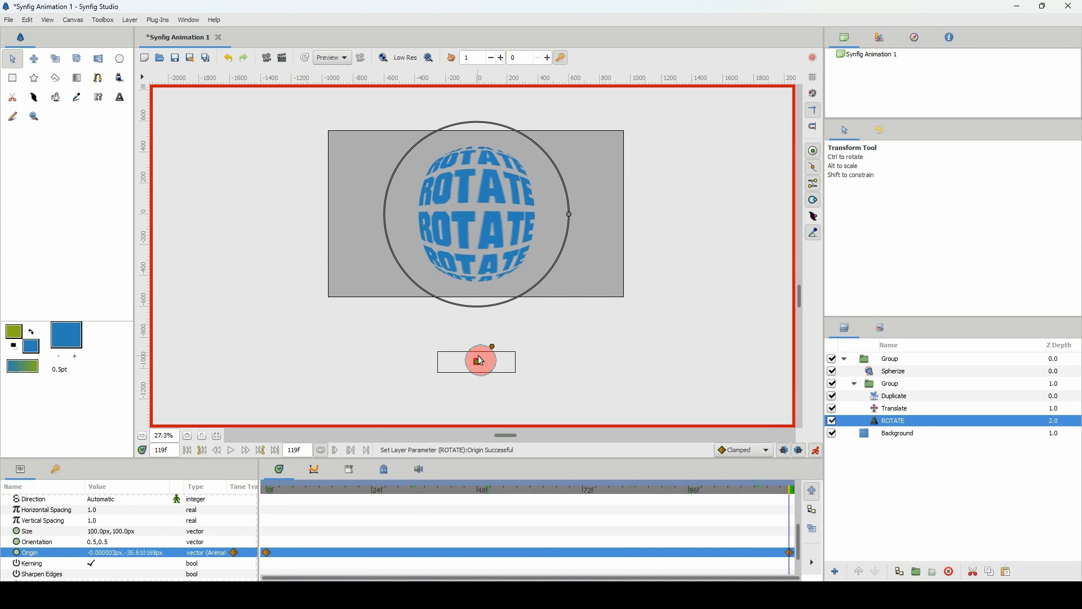
{"action": "key", "text": "shift+Down"}
{"action": "key", "text": "shift+Down"}
{"action": "key", "text": "shift+Down"}
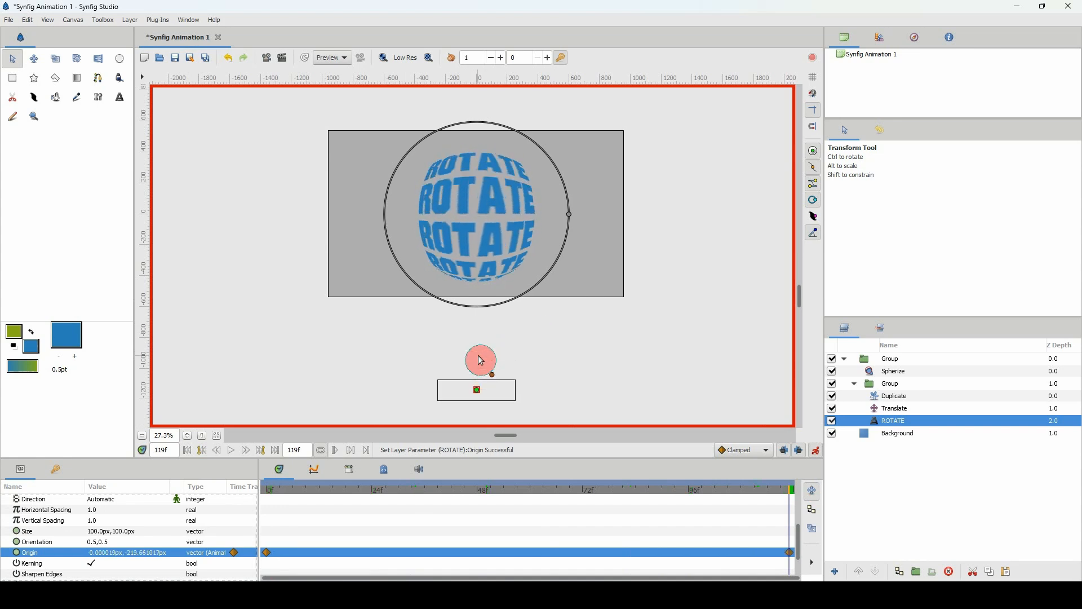
{"action": "key", "text": "shift+Down"}
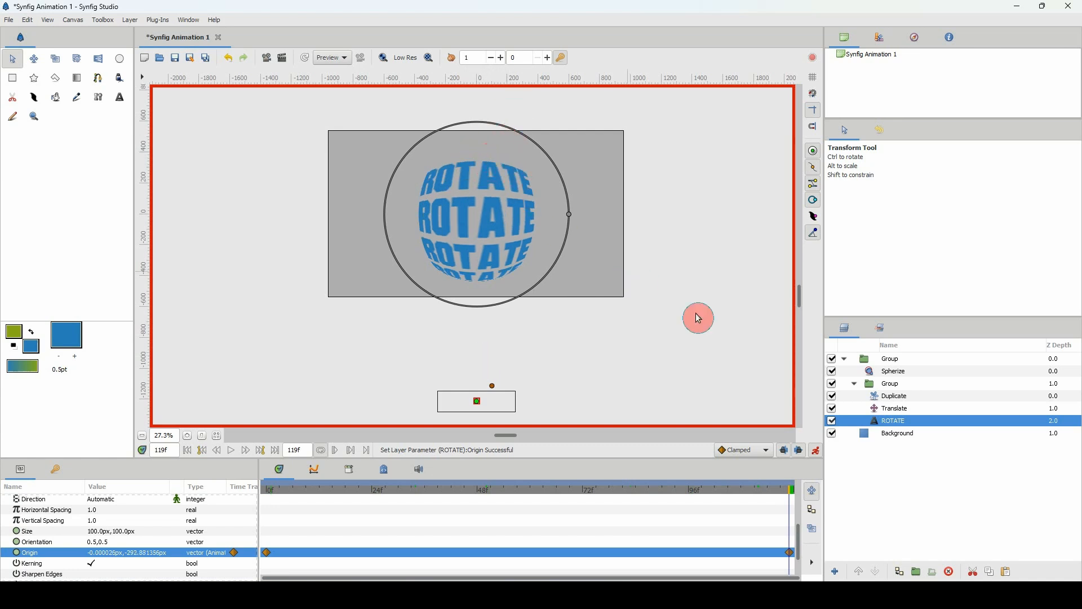
{"action": "left_click", "coordinate": [817, 453]}
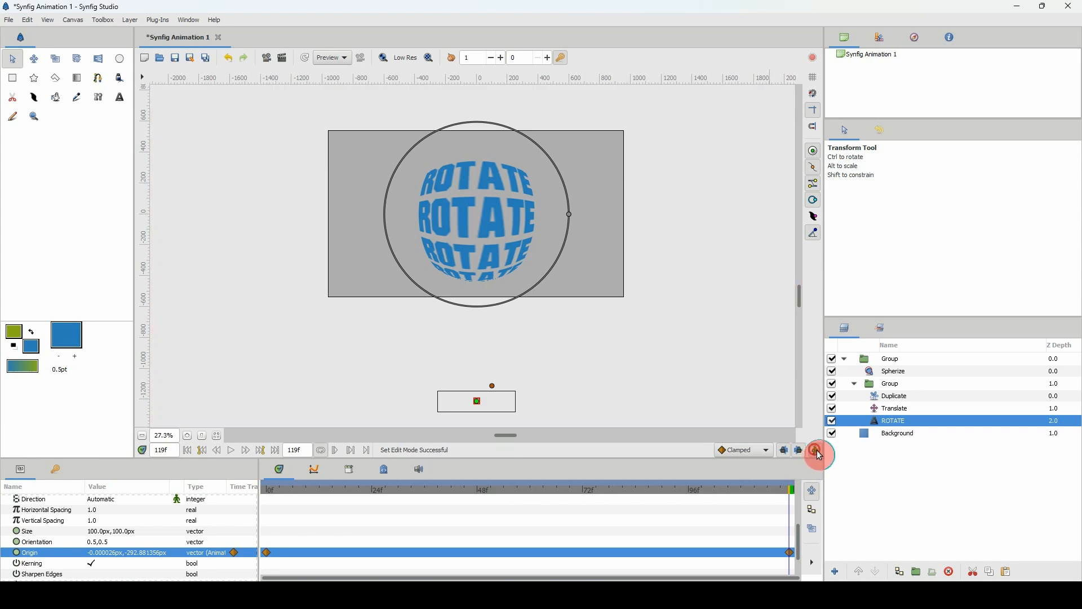
Move the inner group straight up to a vertical offset of about 721 px.
{"action": "left_click", "coordinate": [874, 408]}
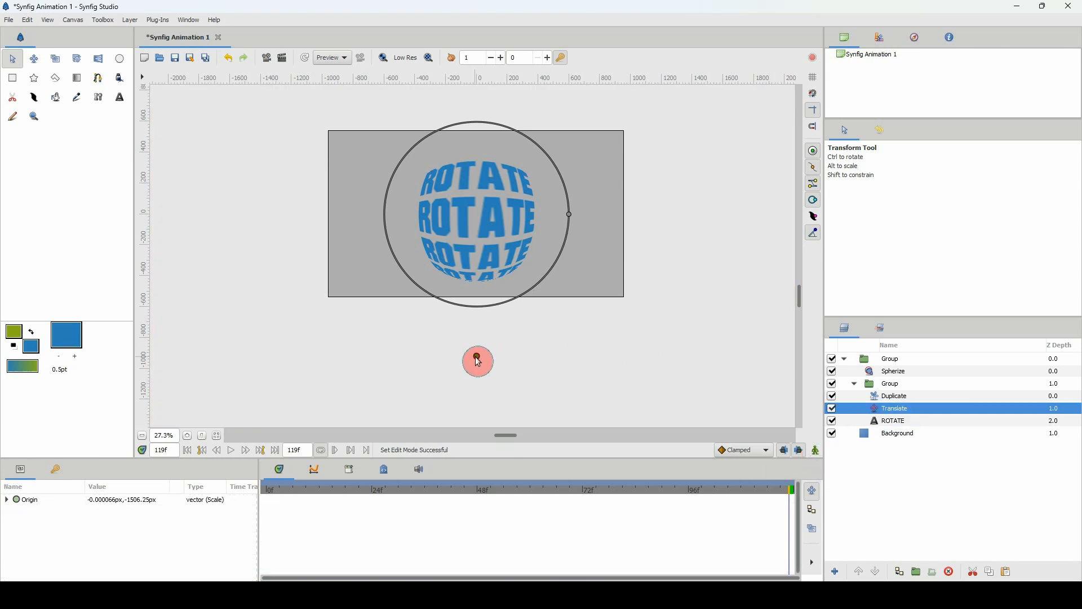
{"action": "left_click", "coordinate": [477, 357]}
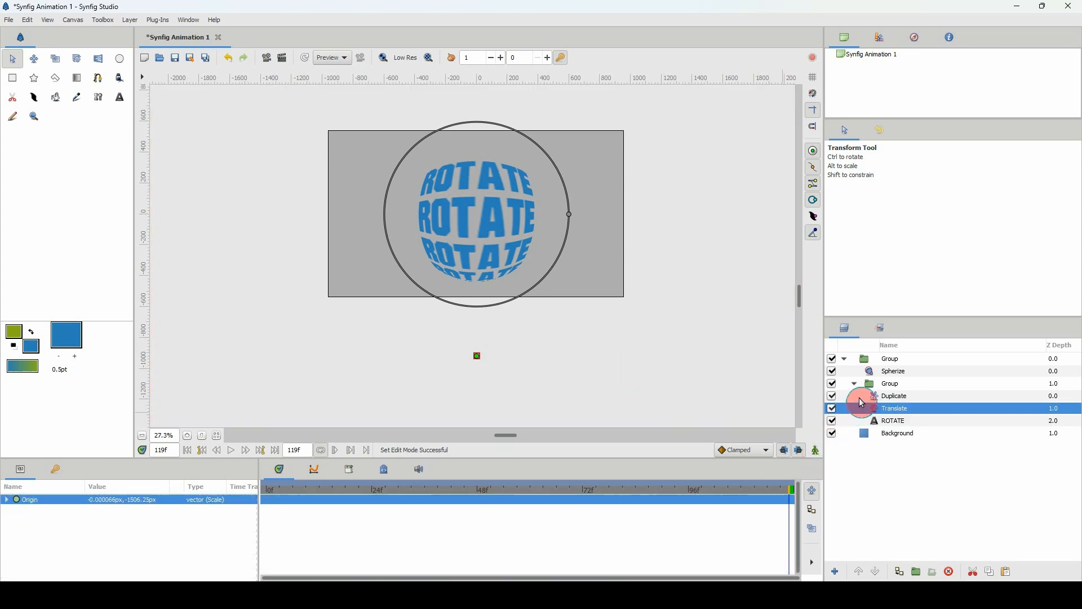
{"action": "left_click", "coordinate": [874, 385]}
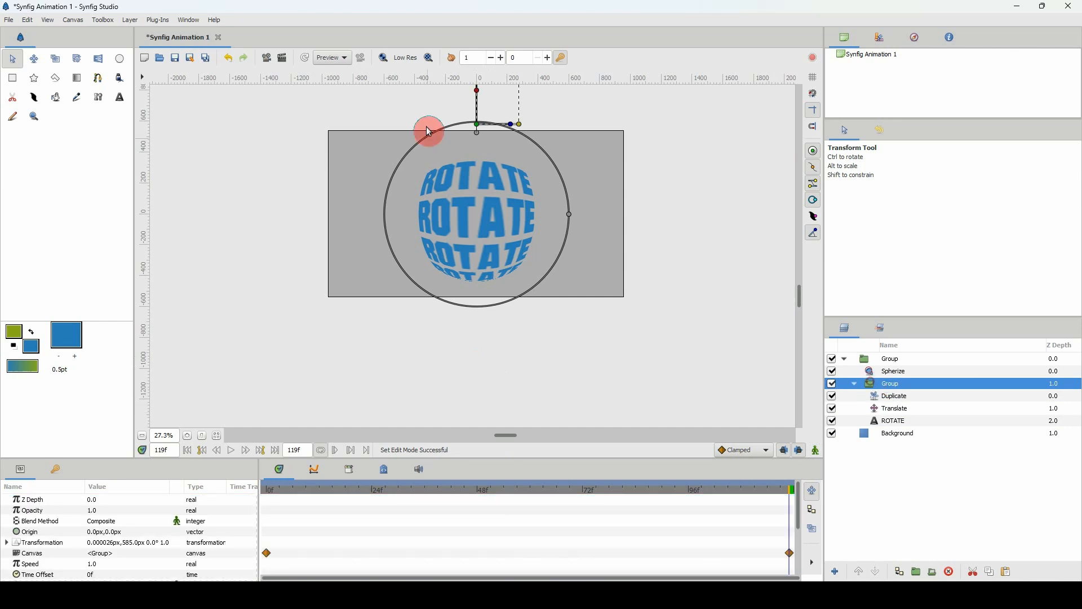
{"action": "left_click_drag", "start_coordinate": [480, 129], "coordinate": [478, 112]}
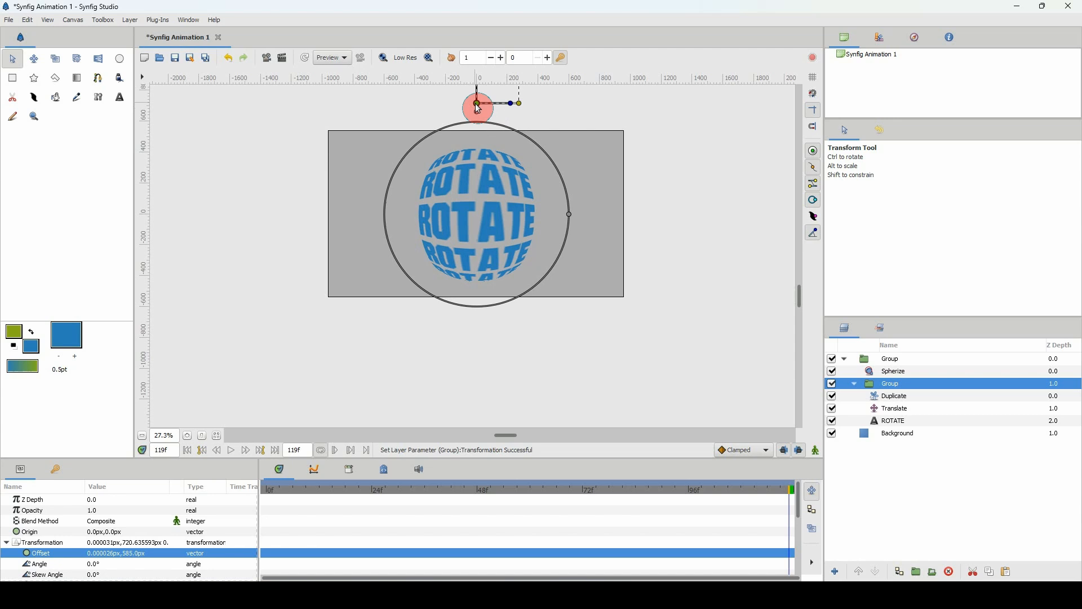
Turn animate editing mode back on with the ROTATE text layer selected, and return to frame 0.
{"action": "left_click", "coordinate": [874, 421]}
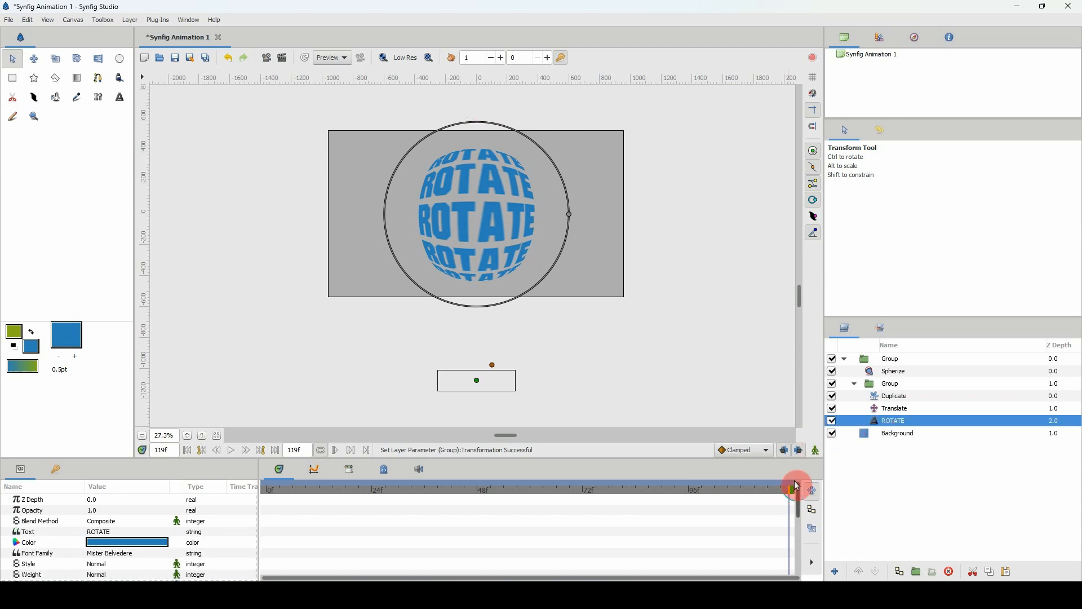
{"action": "left_click", "coordinate": [815, 451]}
{"action": "scroll", "coordinate": [751, 507], "scroll_direction": "down", "scroll_amount": 5}
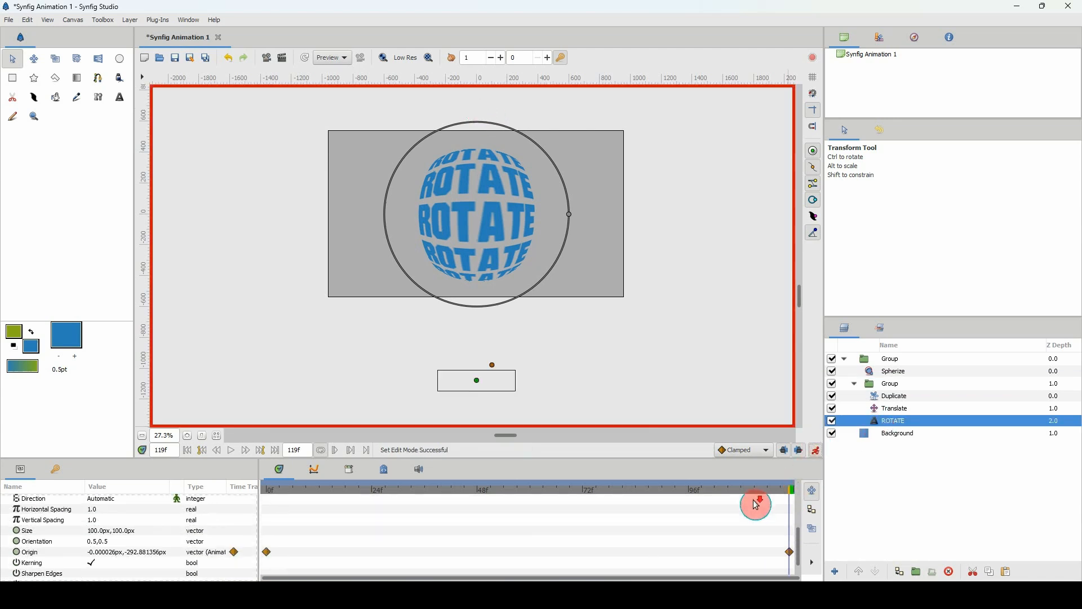
{"action": "left_click_drag", "start_coordinate": [309, 490], "coordinate": [261, 490]}
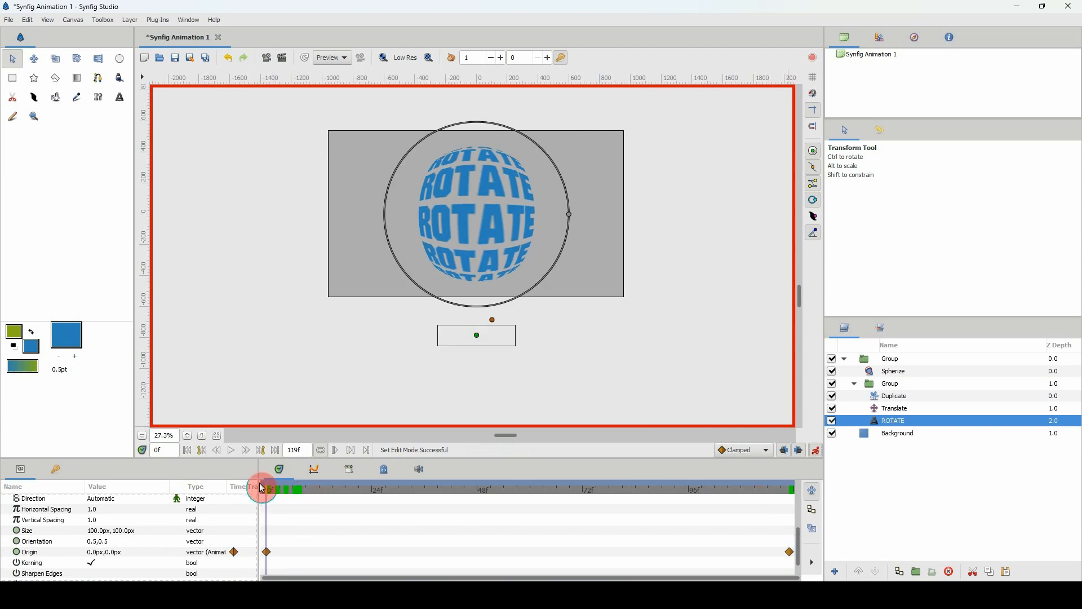
Play back the rotating text and compare the spherized ROTATE text's position at frames 0 and 119.
{"action": "left_click", "coordinate": [360, 60]}
{"action": "key", "text": "space"}
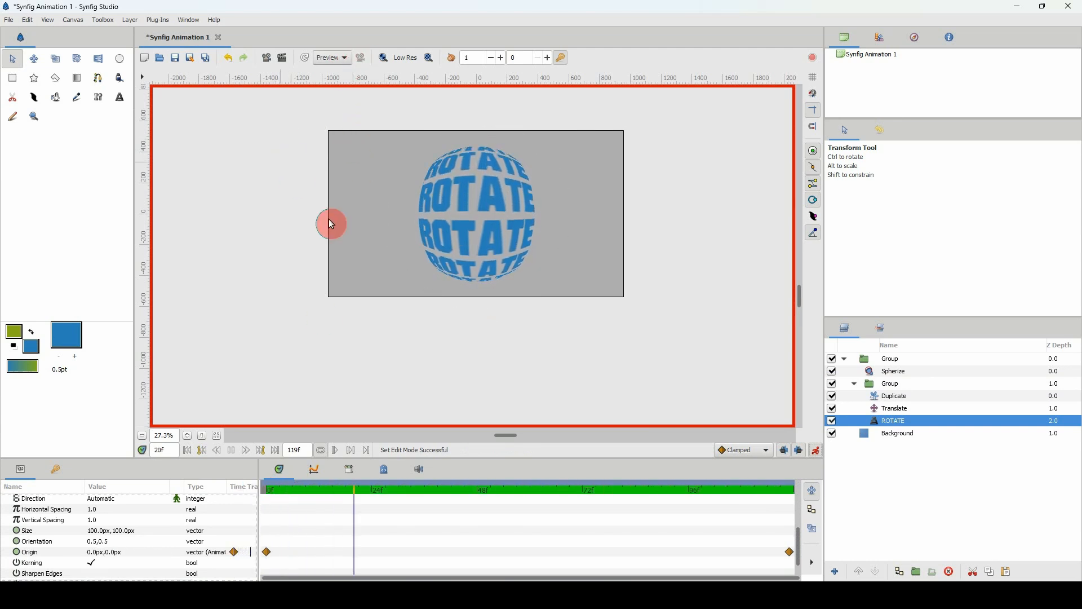
{"action": "scroll", "coordinate": [163, 434], "scroll_direction": "up", "scroll_amount": 2}
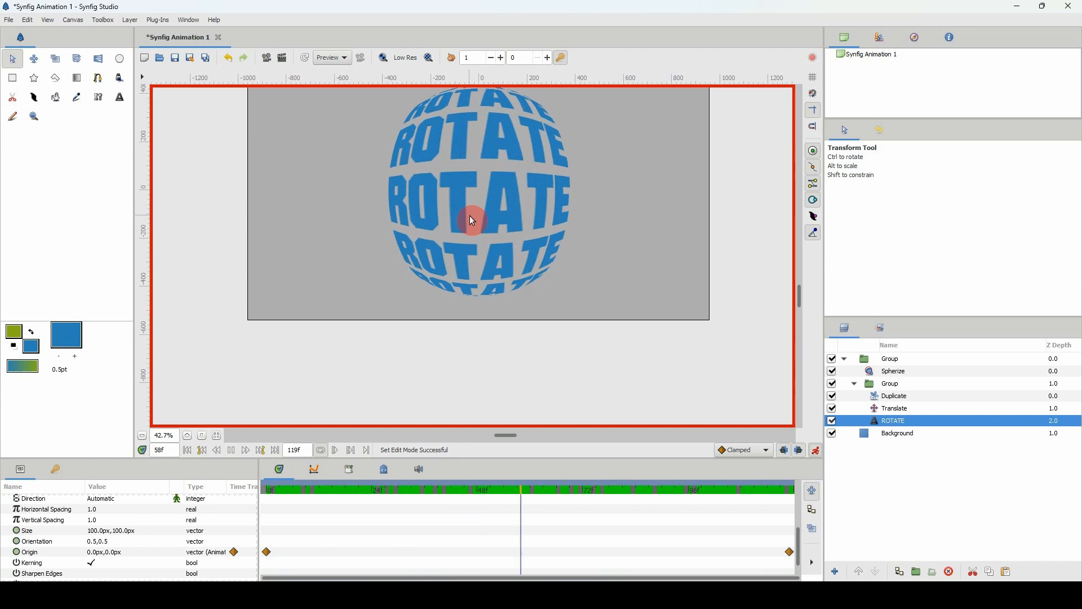
{"action": "key", "text": "space"}
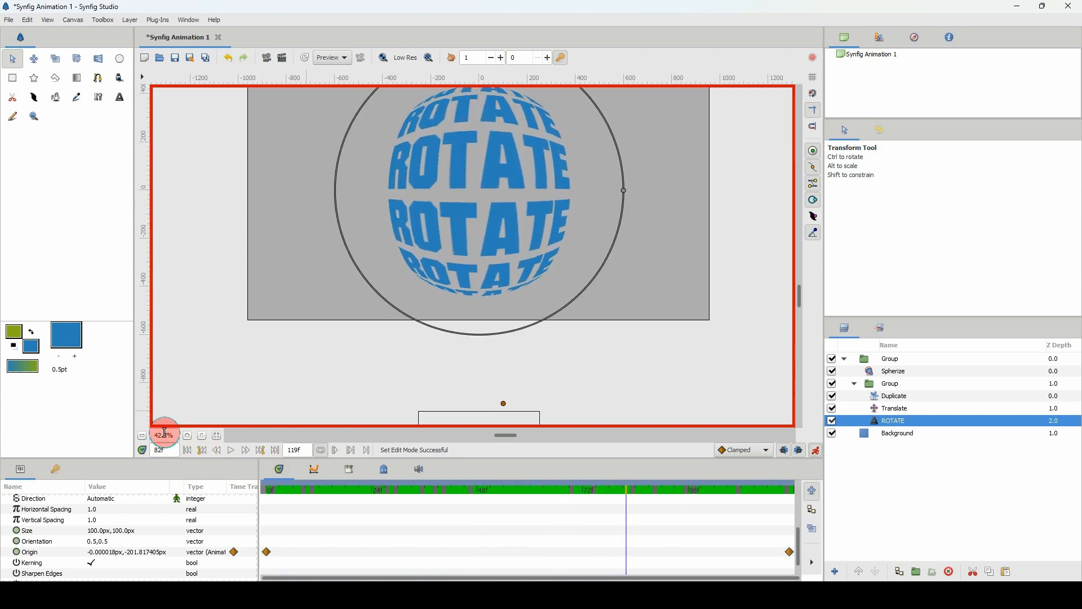
{"action": "scroll", "coordinate": [165, 433], "scroll_direction": "up", "scroll_amount": 2}
{"action": "scroll", "coordinate": [343, 298], "scroll_direction": "up", "scroll_amount": 4}
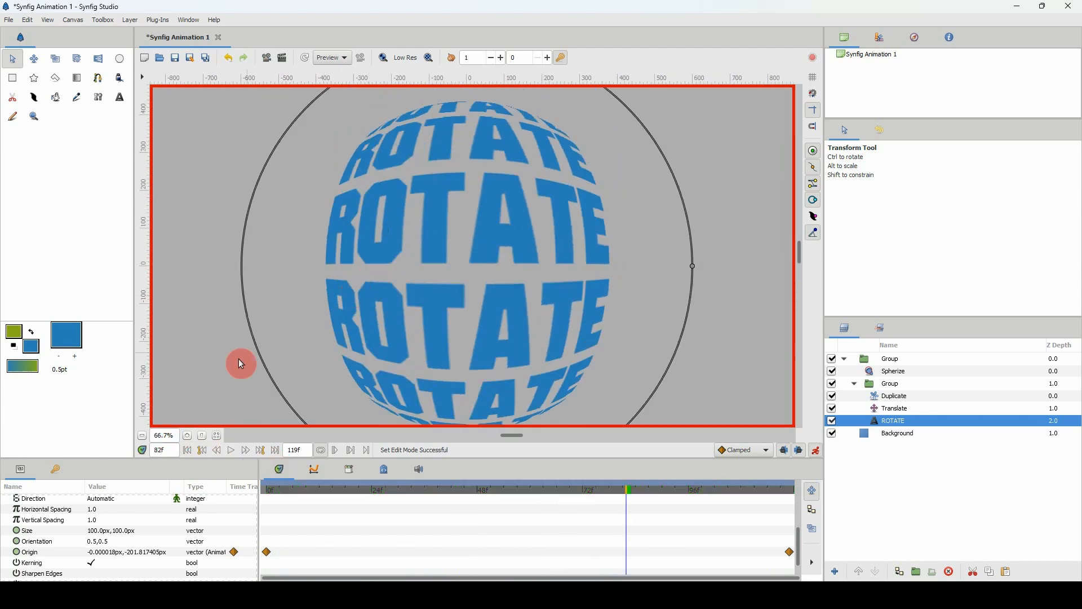
{"action": "left_click", "coordinate": [266, 495]}
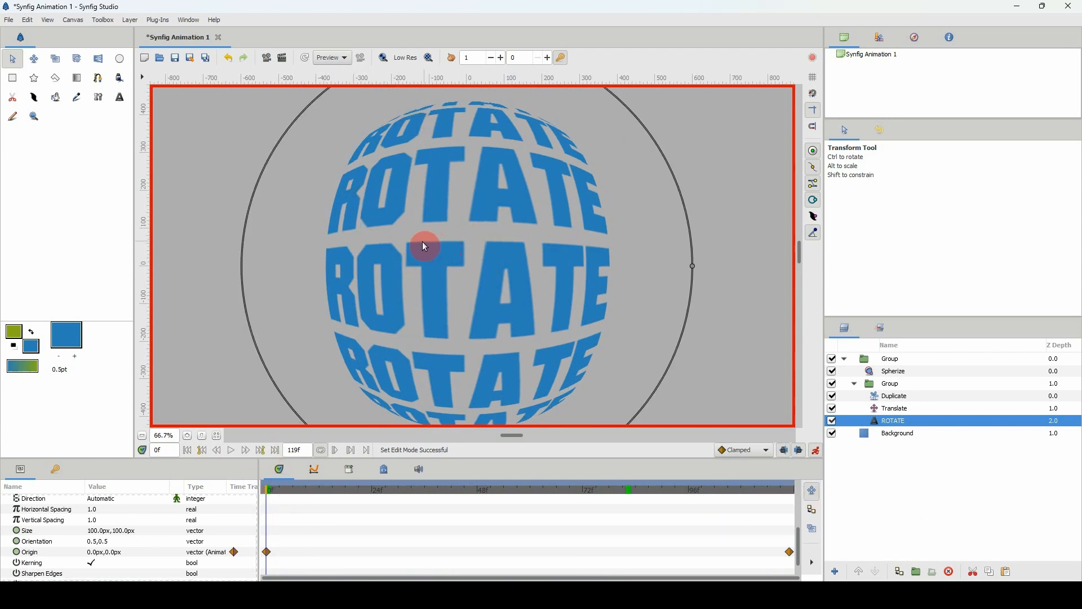
{"action": "left_click", "coordinate": [792, 494]}
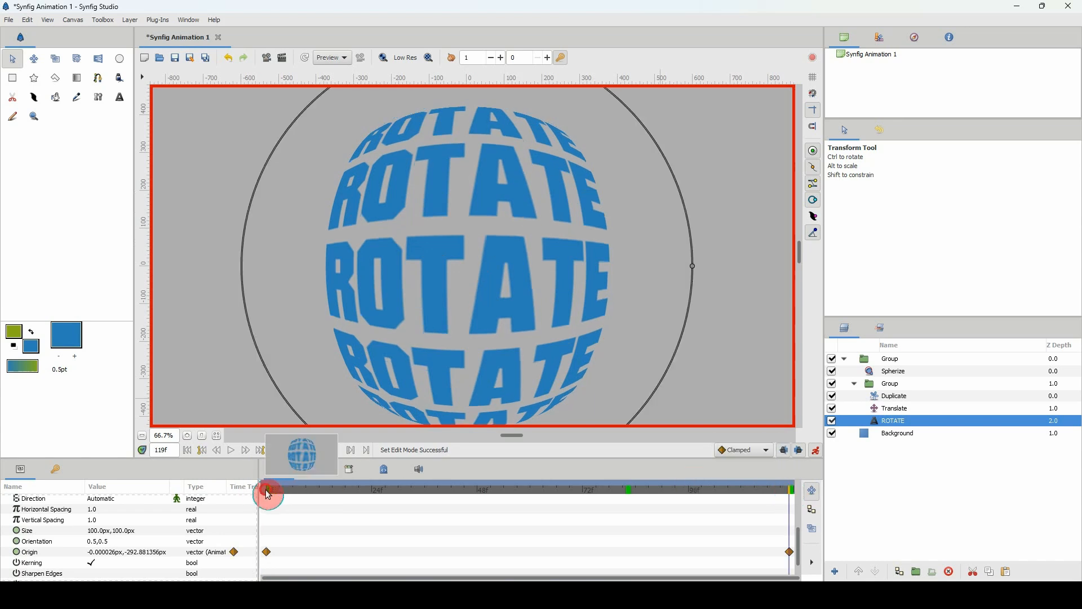
{"action": "left_click", "coordinate": [267, 490]}
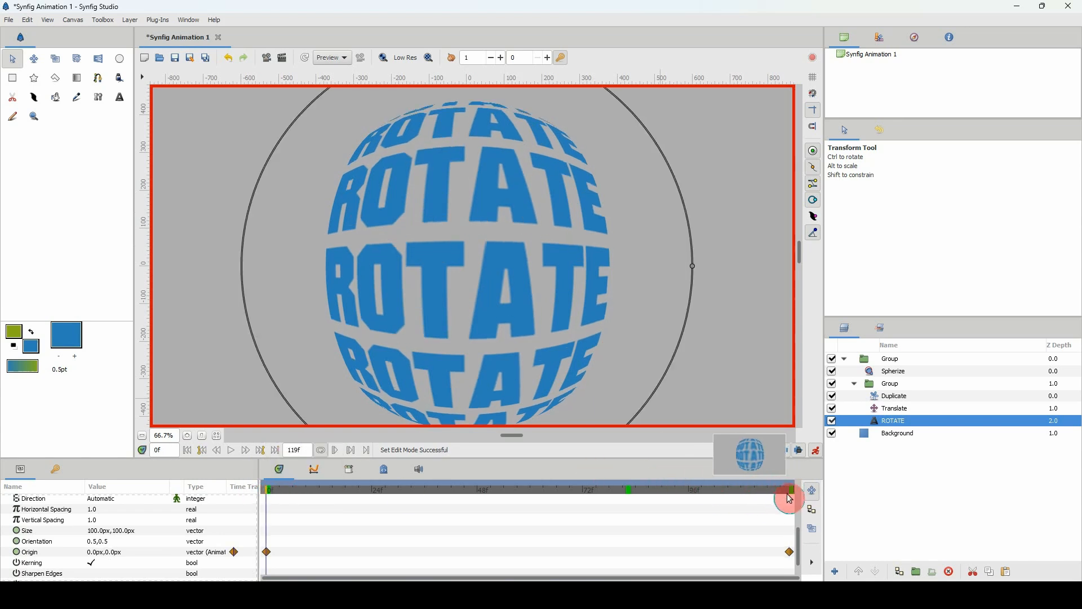
{"action": "left_click", "coordinate": [792, 489]}
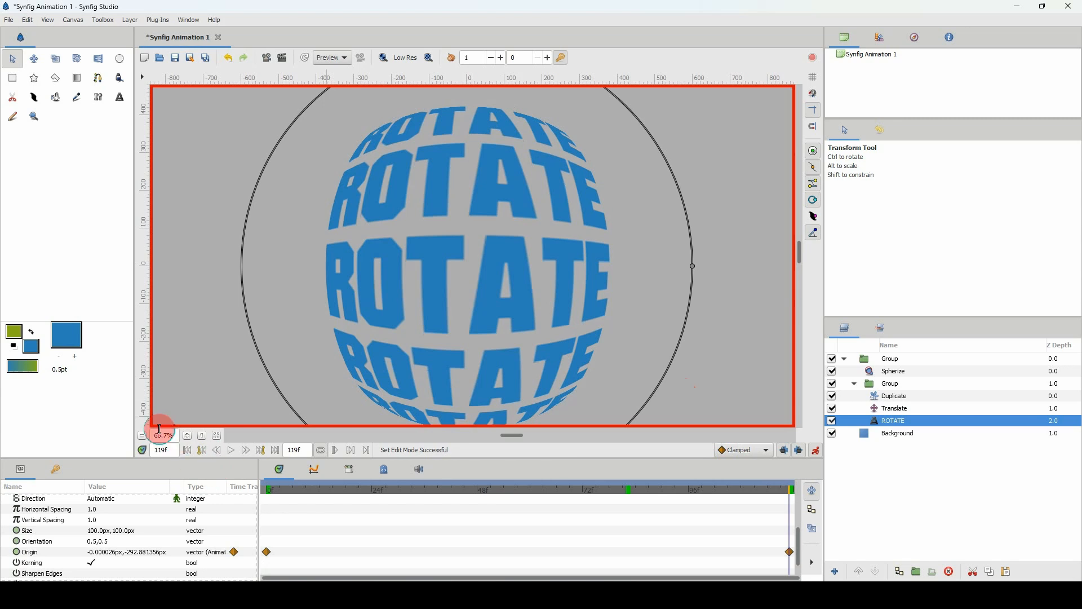
At frame 119, place a horizontal guide along the top edge of the central T and compare frame 0 against it.
{"action": "scroll", "coordinate": [163, 434], "scroll_direction": "up", "scroll_amount": 1}
{"action": "scroll", "coordinate": [163, 434], "scroll_direction": "up", "scroll_amount": 3}
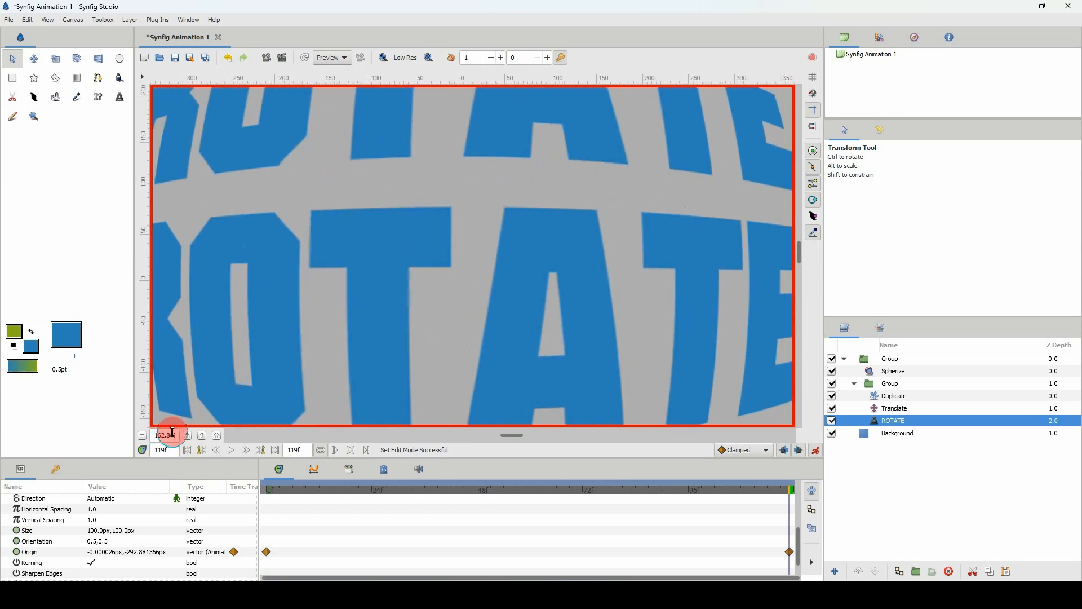
{"action": "scroll", "coordinate": [168, 431], "scroll_direction": "up", "scroll_amount": 2}
{"action": "left_click_drag", "start_coordinate": [332, 273], "coordinate": [378, 144]}
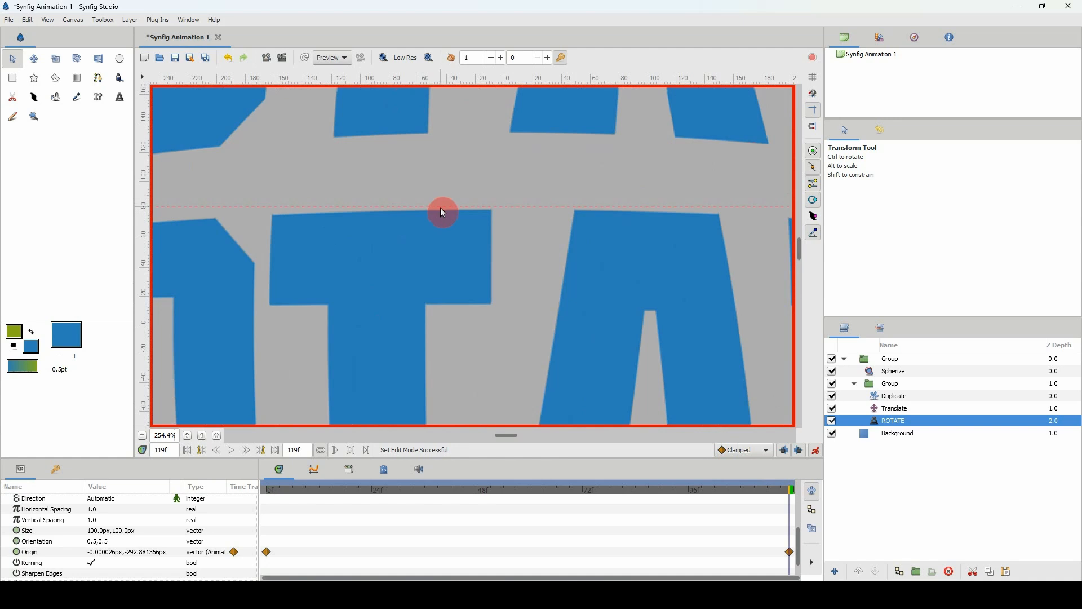
{"action": "left_click_drag", "start_coordinate": [443, 213], "coordinate": [440, 211]}
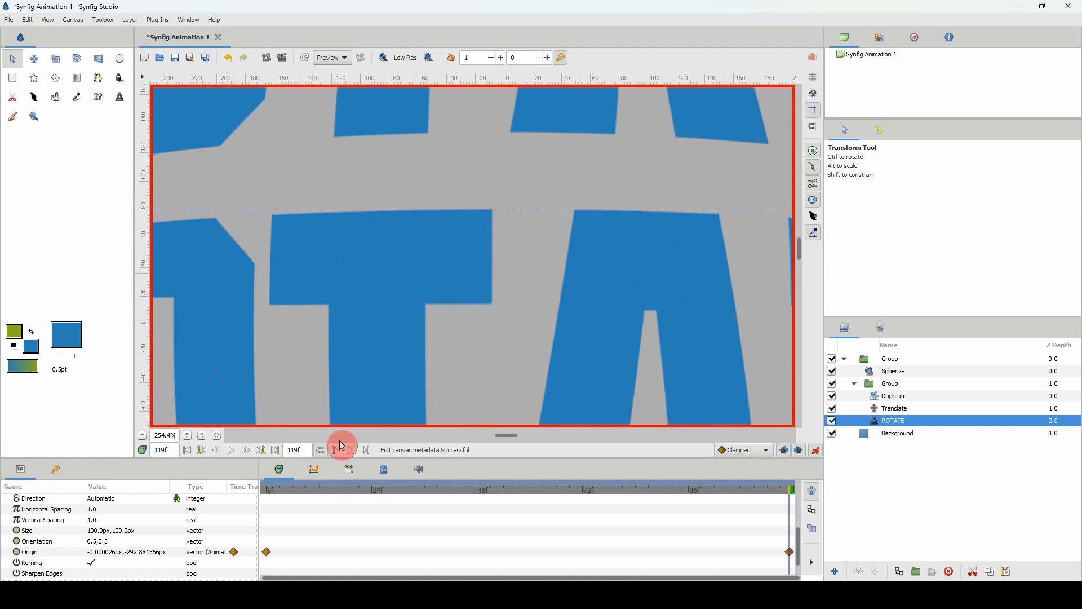
{"action": "left_click", "coordinate": [267, 488]}
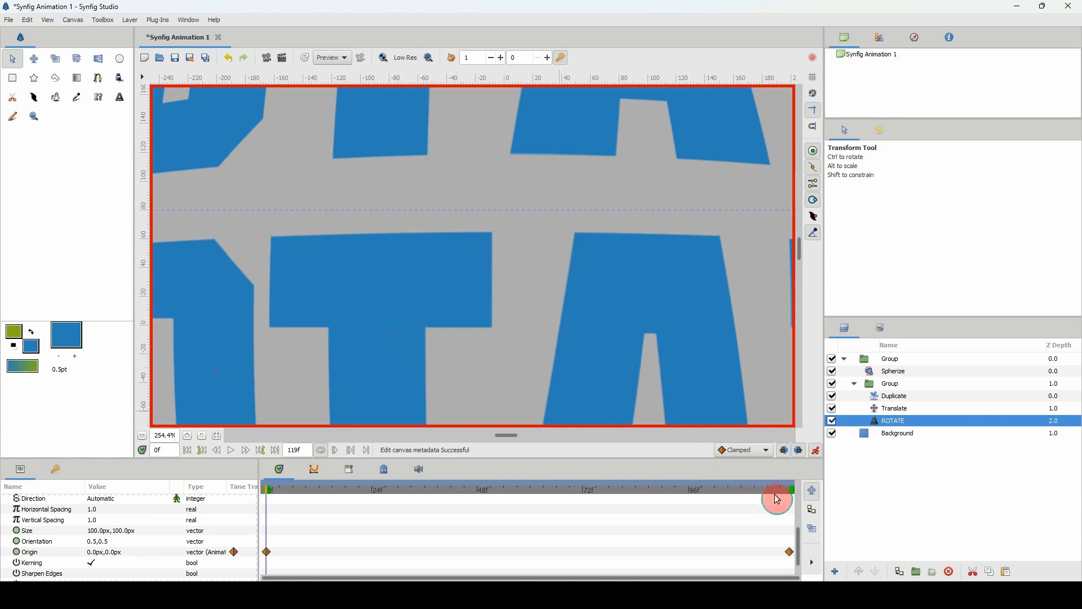
{"action": "left_click", "coordinate": [794, 493]}
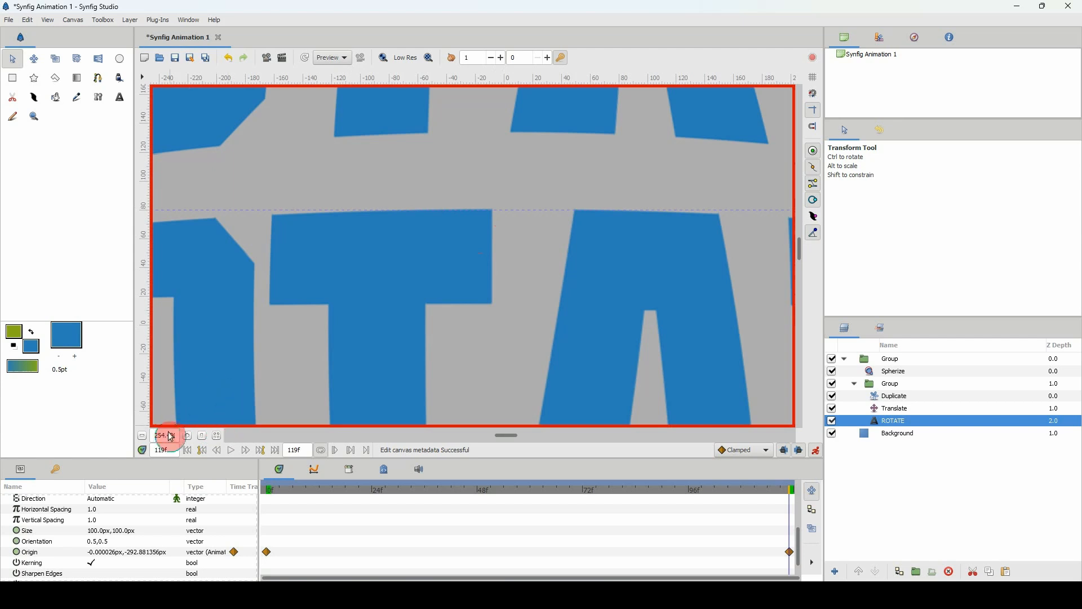
At frame 119, nudge the ROTATE text's origin straight down to about -300.7 px to match its alignment at frame 0.
{"action": "scroll", "coordinate": [165, 438], "scroll_direction": "down", "scroll_amount": 2}
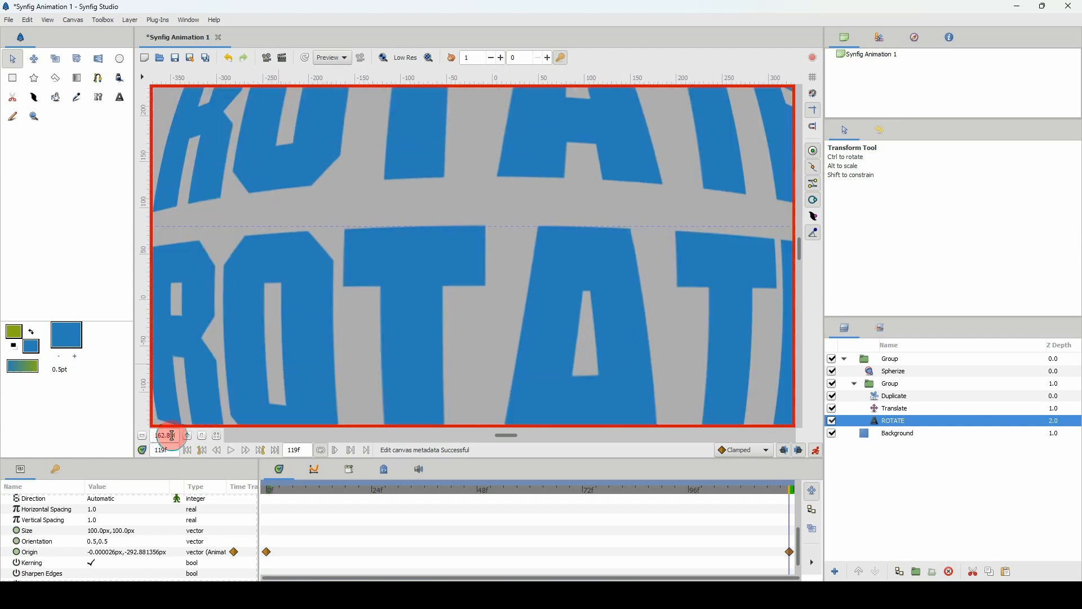
{"action": "scroll", "coordinate": [172, 435], "scroll_direction": "down", "scroll_amount": 4}
{"action": "scroll", "coordinate": [307, 397], "scroll_direction": "down", "scroll_amount": 2}
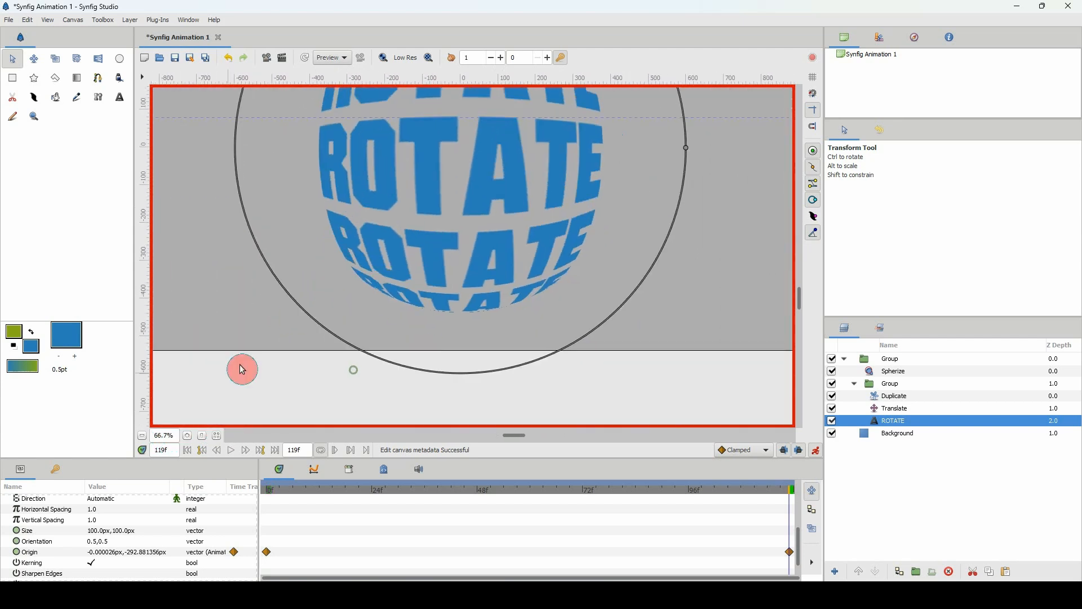
{"action": "scroll", "coordinate": [167, 434], "scroll_direction": "down", "scroll_amount": 2}
{"action": "scroll", "coordinate": [453, 417], "scroll_direction": "down", "scroll_amount": 2}
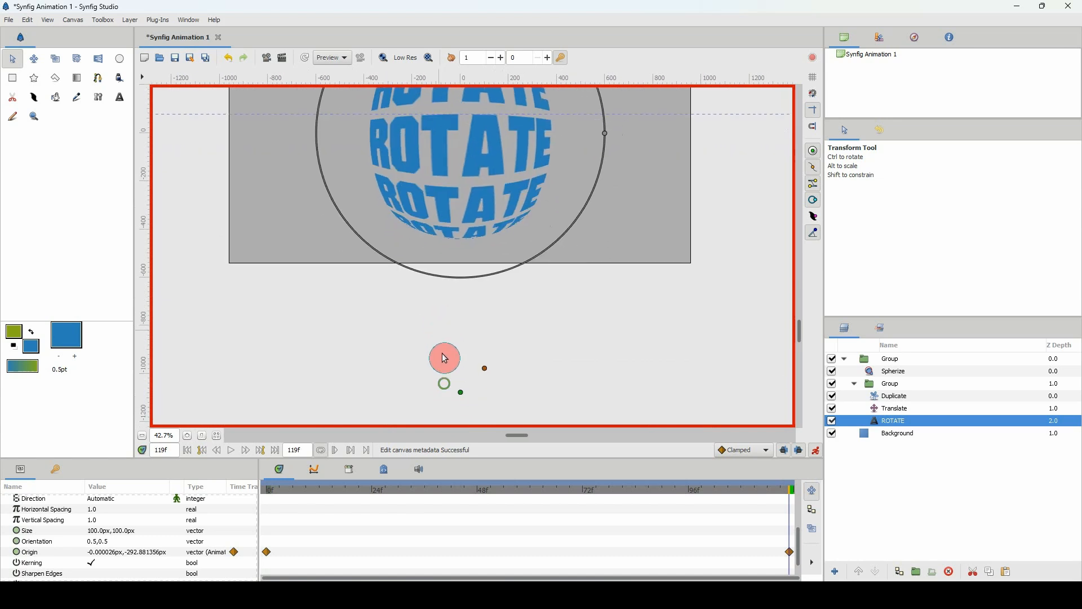
{"action": "left_click", "coordinate": [454, 400]}
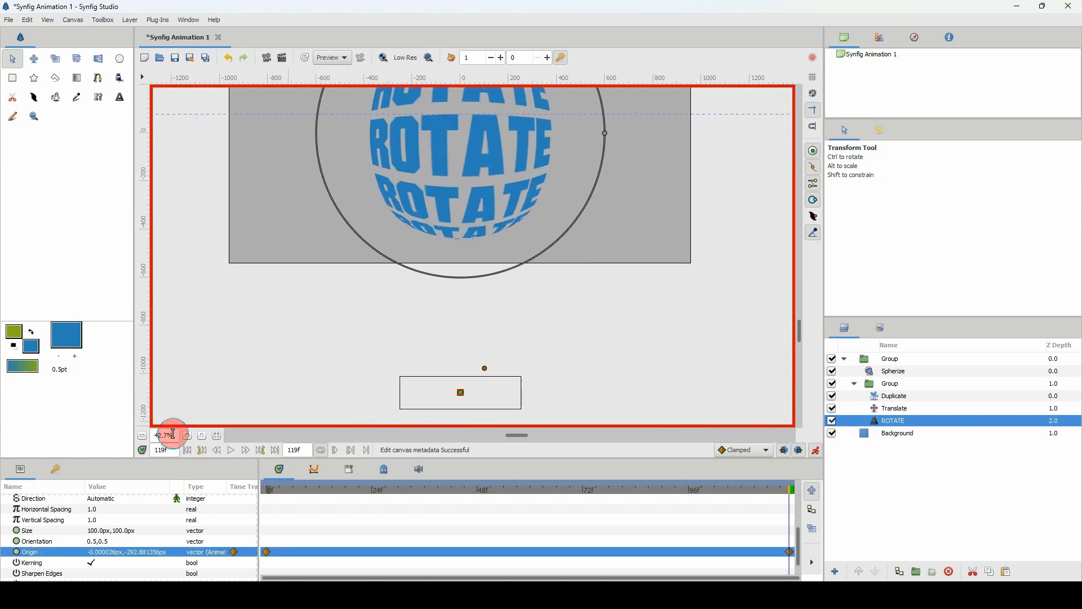
{"action": "scroll", "coordinate": [167, 435], "scroll_direction": "up", "scroll_amount": 2}
{"action": "scroll", "coordinate": [167, 434], "scroll_direction": "up", "scroll_amount": 2}
{"action": "scroll", "coordinate": [375, 356], "scroll_direction": "up", "scroll_amount": 5}
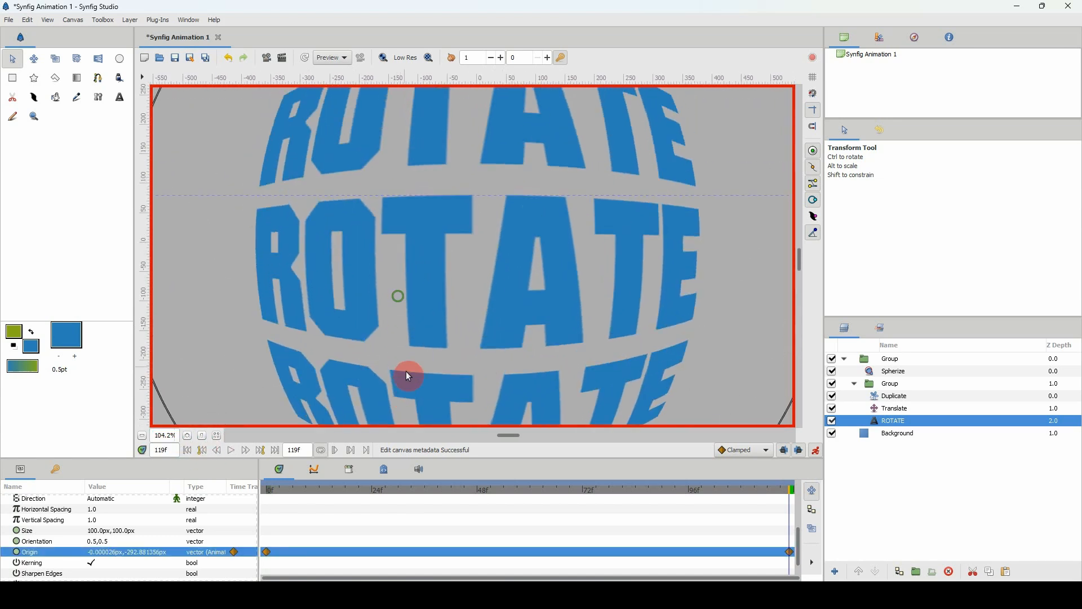
{"action": "scroll", "coordinate": [164, 435], "scroll_direction": "up", "scroll_amount": 3}
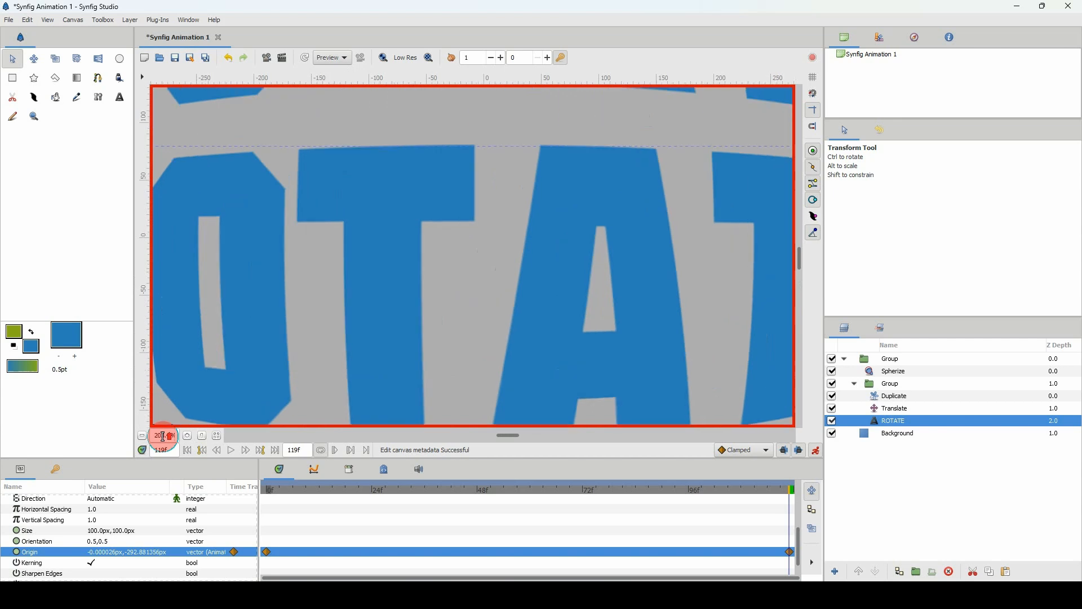
{"action": "scroll", "coordinate": [400, 347], "scroll_direction": "up", "scroll_amount": 2}
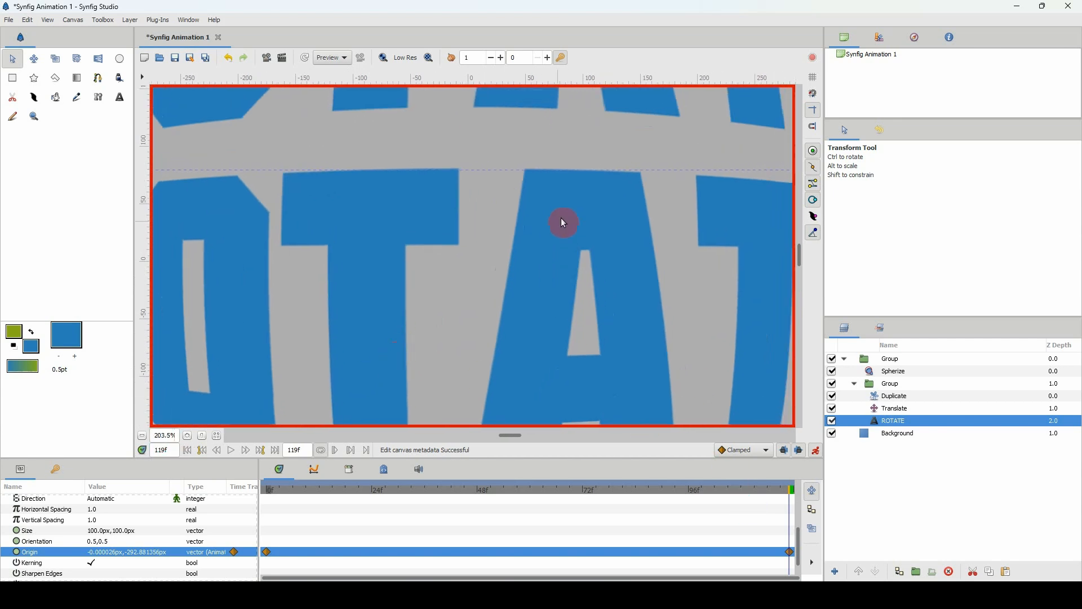
{"action": "key", "text": "Down"}
{"action": "key", "text": "Down"}
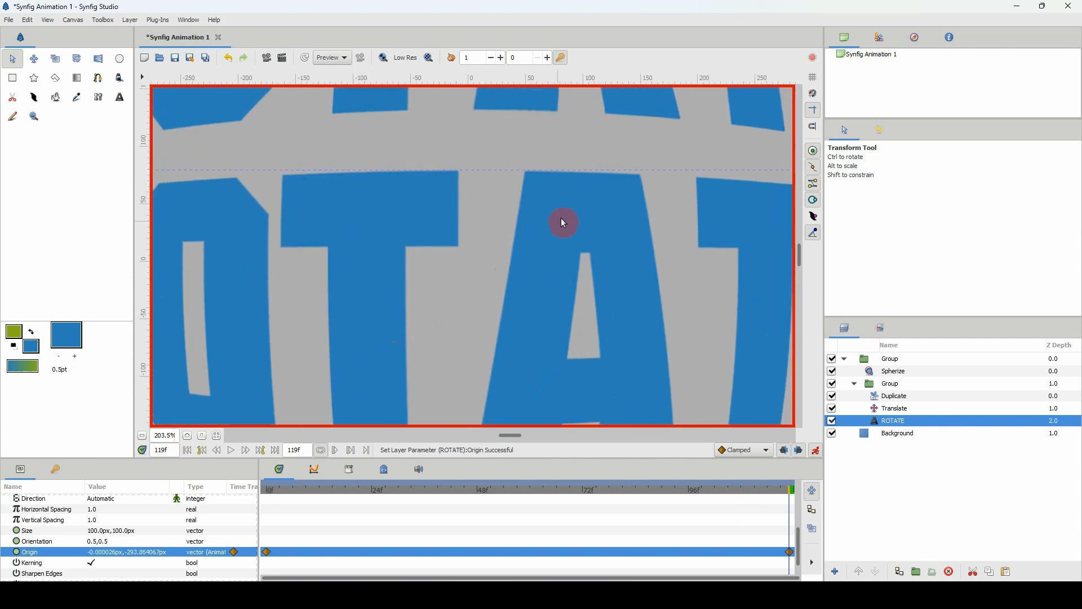
{"action": "key", "text": "shift+Down"}
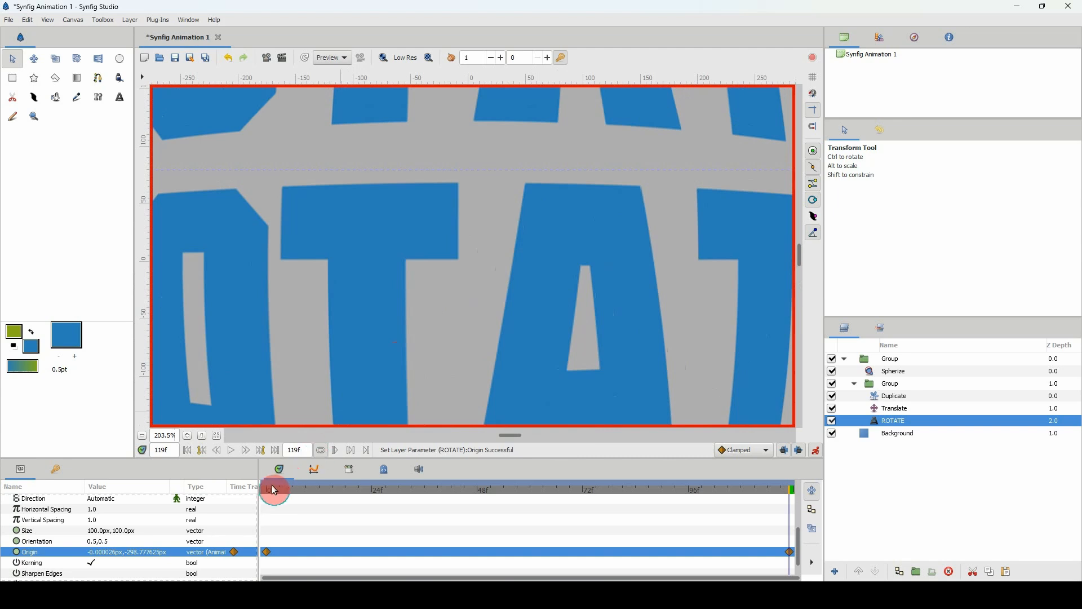
{"action": "left_click", "coordinate": [270, 490]}
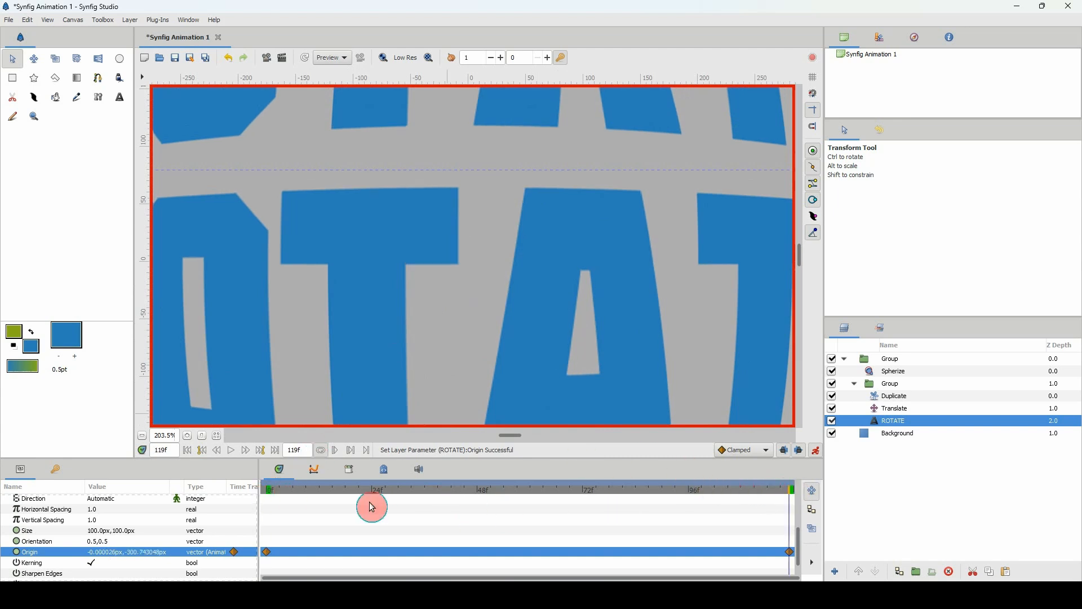
{"action": "left_click", "coordinate": [271, 495]}
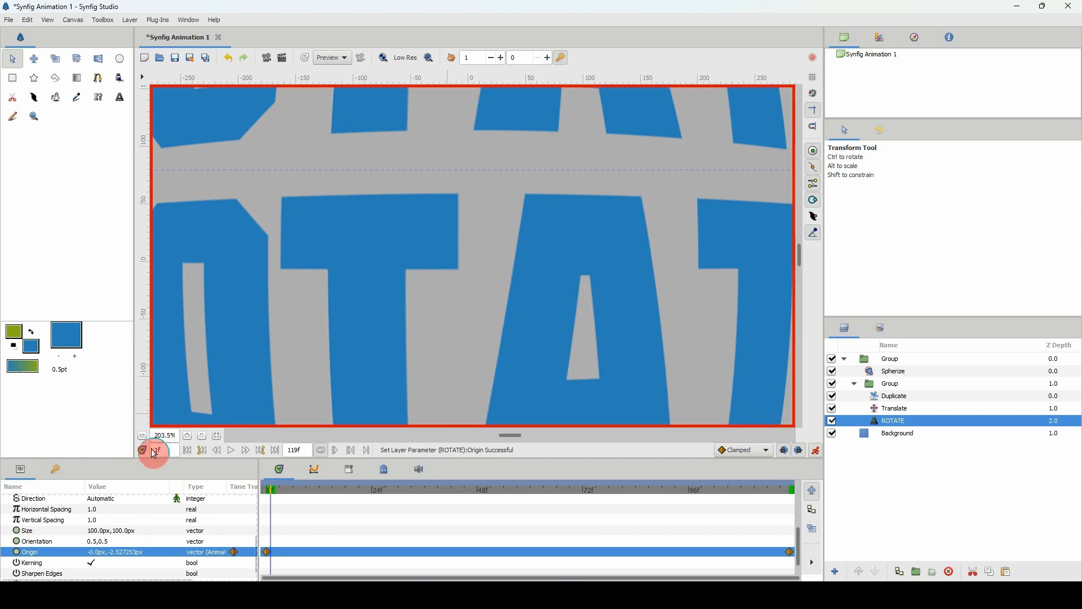
Fit the canvas in view and play back the animation, hiding the Background layer during the check and showing it again.
{"action": "scroll", "coordinate": [160, 448], "scroll_direction": "down", "scroll_amount": 1}
{"action": "left_click", "coordinate": [217, 435]}
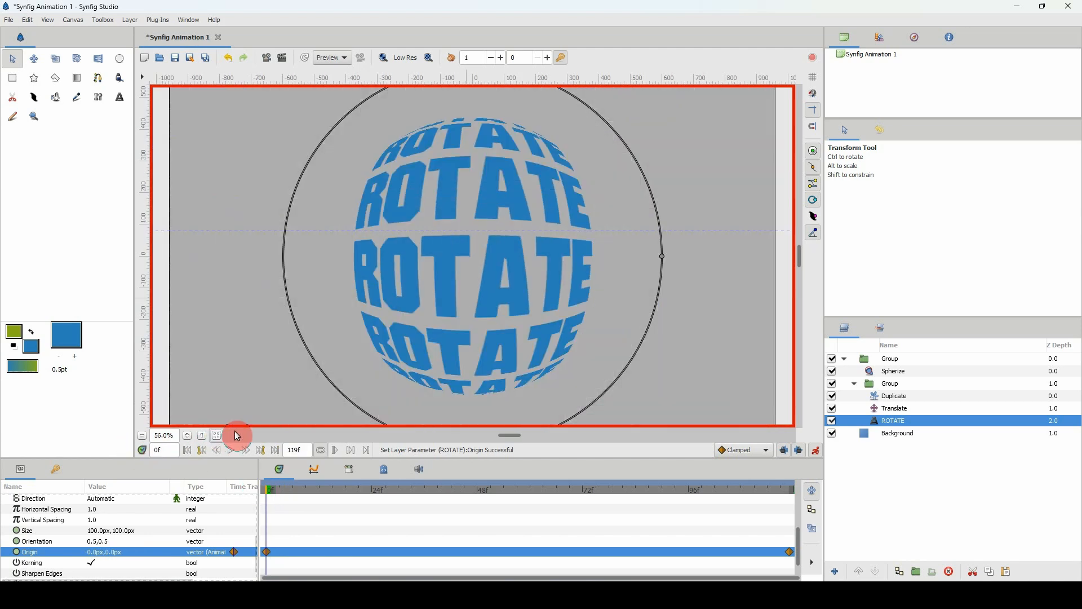
{"action": "left_click", "coordinate": [231, 450]}
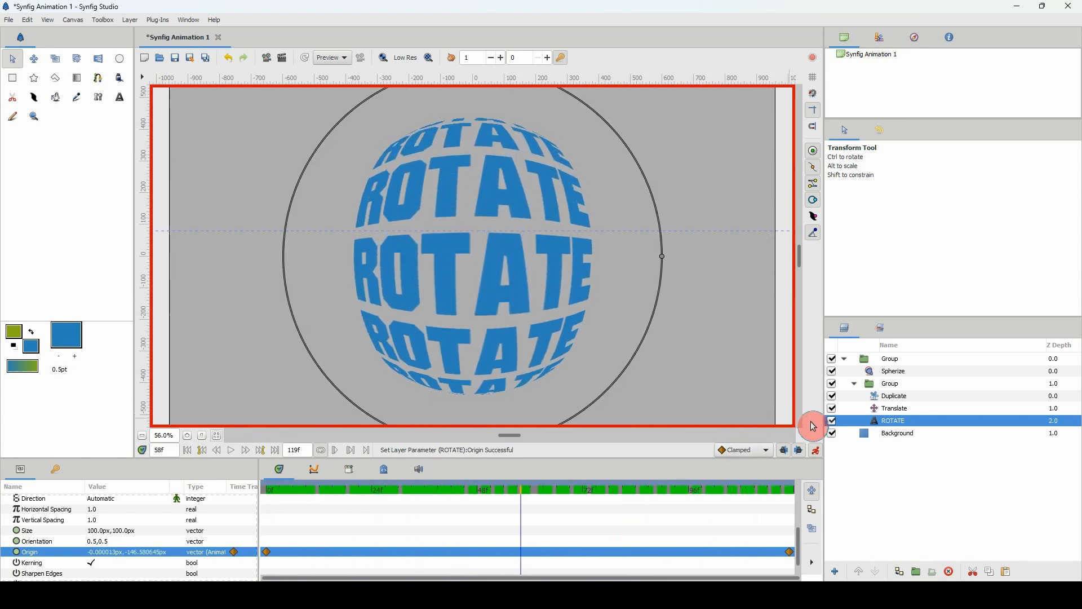
{"action": "left_click", "coordinate": [832, 433]}
{"action": "key", "text": "space"}
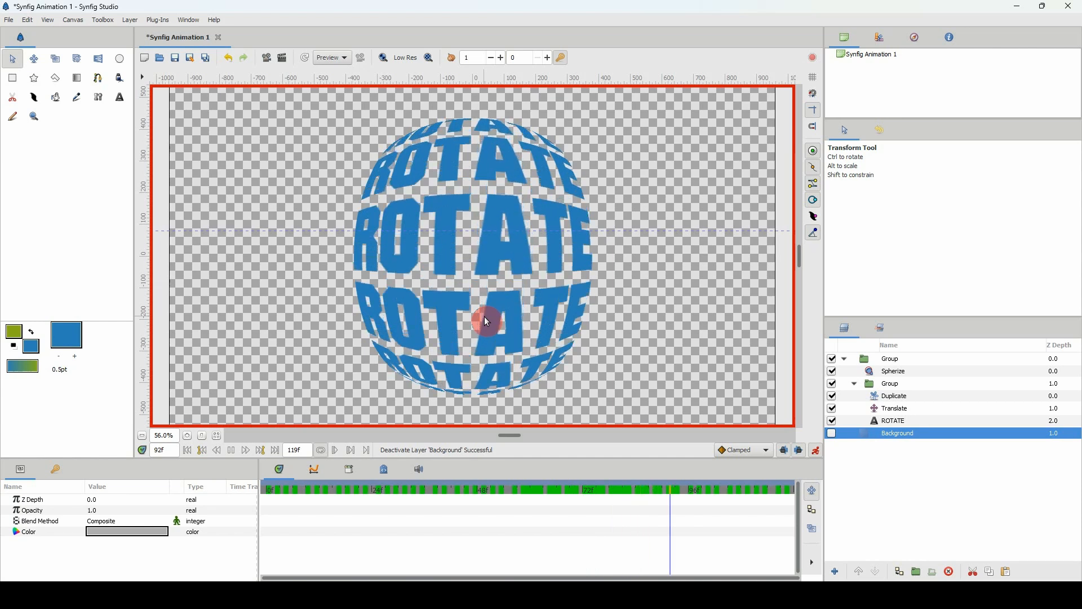
{"action": "key", "text": "space"}
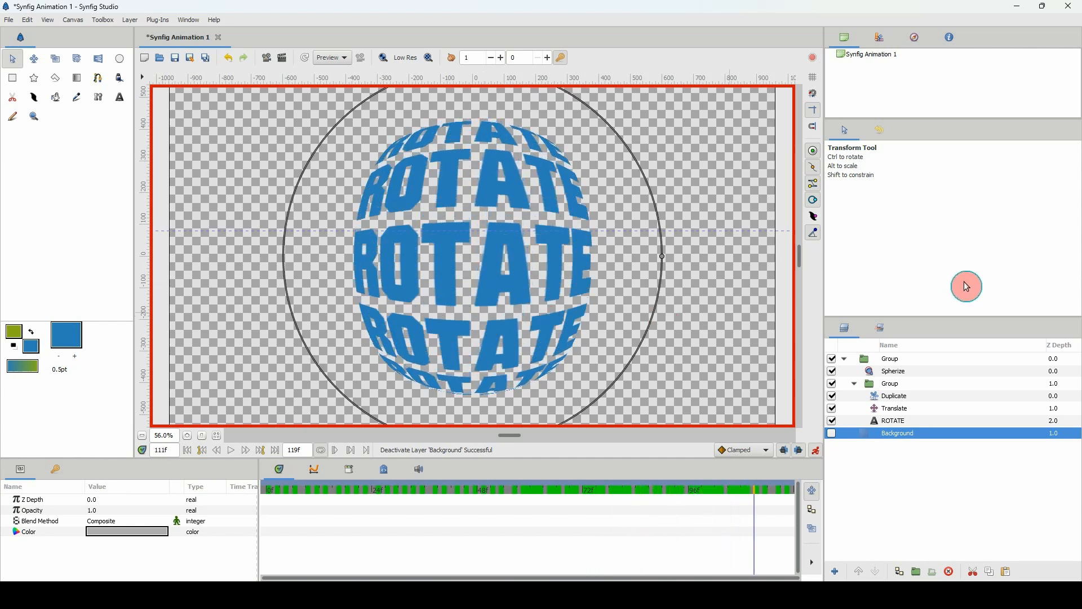
{"action": "left_click", "coordinate": [832, 435]}
Add a Twirl distortion layer above the Spherize layer inside the outer group.
{"action": "left_click", "coordinate": [887, 374]}
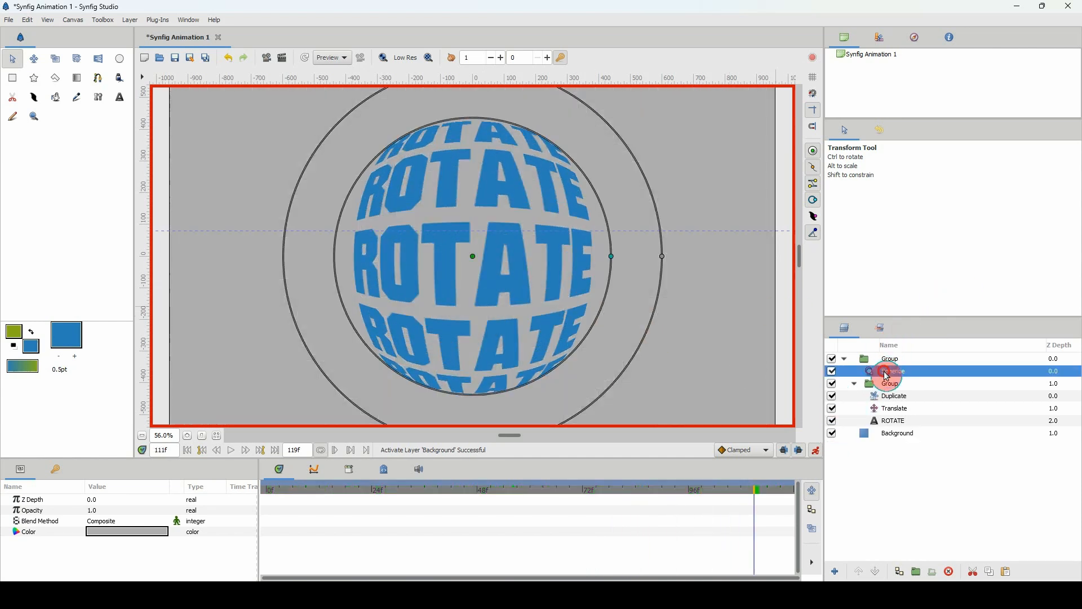
{"action": "right_click", "coordinate": [887, 374]}
{"action": "left_click", "coordinate": [965, 155]}
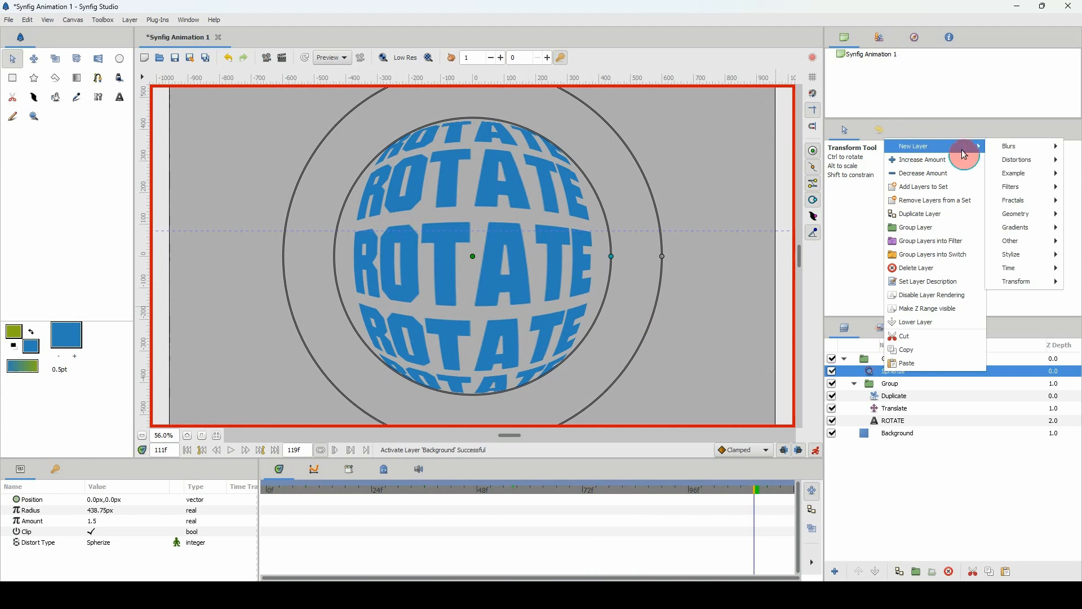
{"action": "mouse_move", "coordinate": [1015, 161]}
{"action": "left_click", "coordinate": [921, 244]}
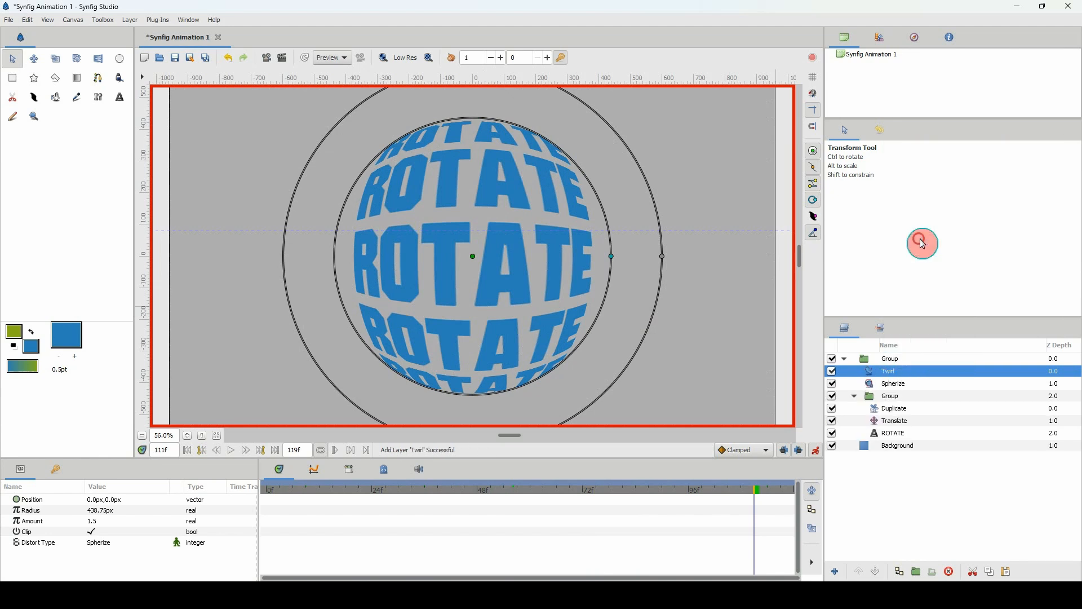
Enlarge the Twirl layer's radius to about 501 px and remove the Radius waypoint recorded at frame 111.
{"action": "left_click", "coordinate": [534, 276]}
{"action": "left_click_drag", "start_coordinate": [495, 260], "coordinate": [629, 270]}
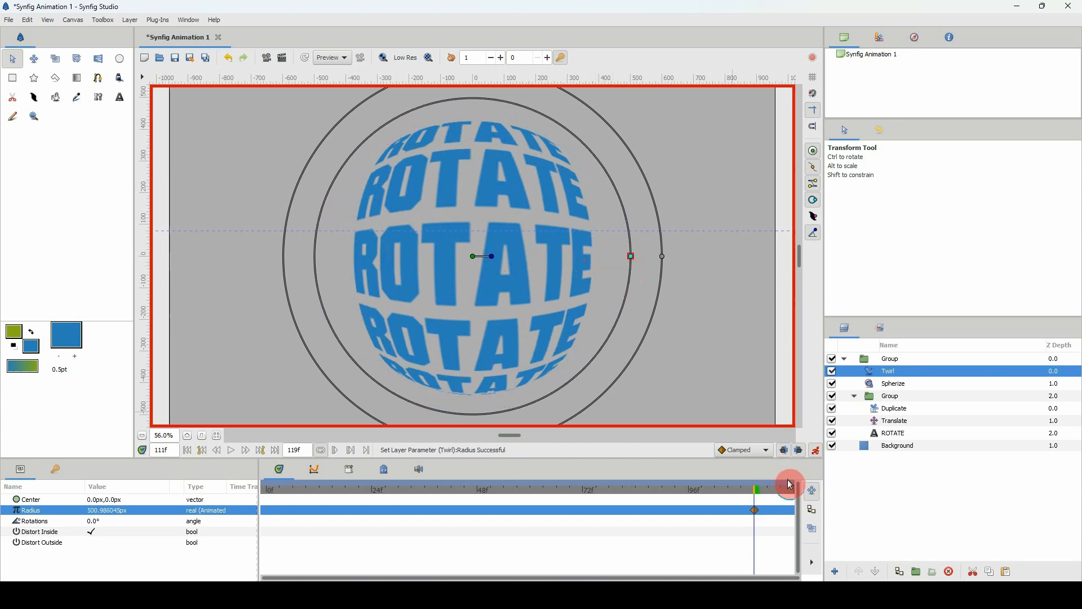
{"action": "left_click", "coordinate": [757, 513]}
{"action": "right_click", "coordinate": [757, 515]}
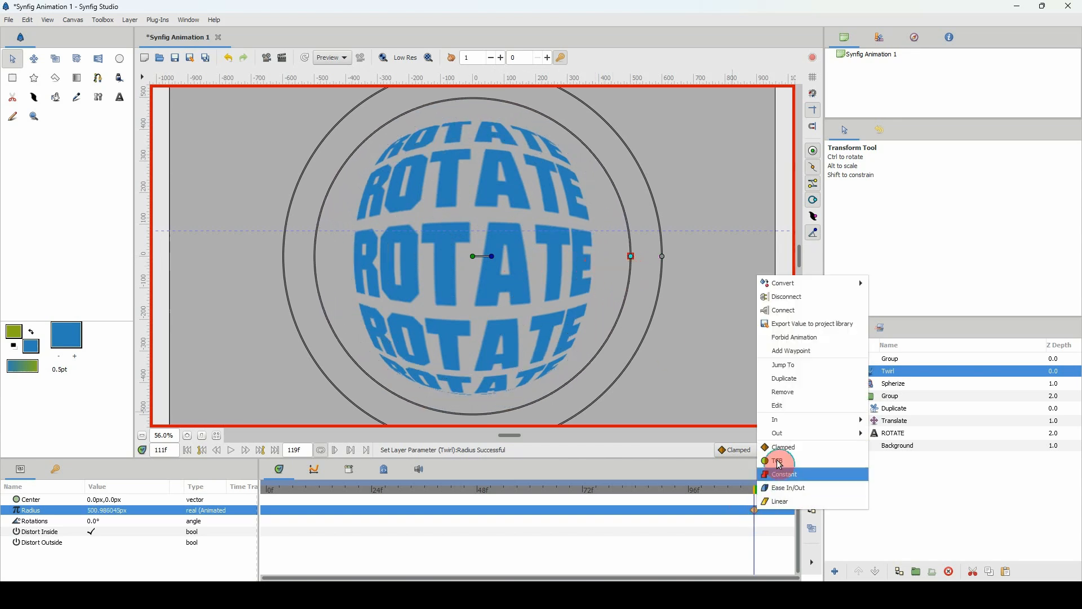
{"action": "left_click", "coordinate": [791, 393]}
At frame 0, record a 0° Rotations waypoint on the Twirl layer by nudging its rotation handle away and back.
{"action": "left_click_drag", "start_coordinate": [482, 496], "coordinate": [262, 489]}
{"action": "left_click", "coordinate": [455, 272]}
{"action": "left_click", "coordinate": [492, 263]}
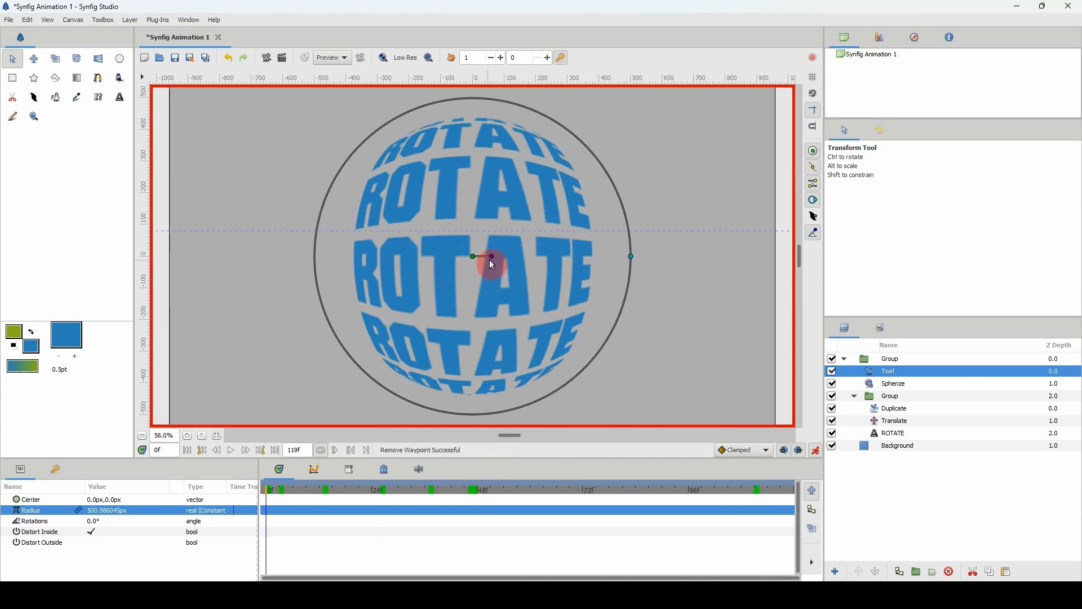
{"action": "left_click", "coordinate": [493, 257]}
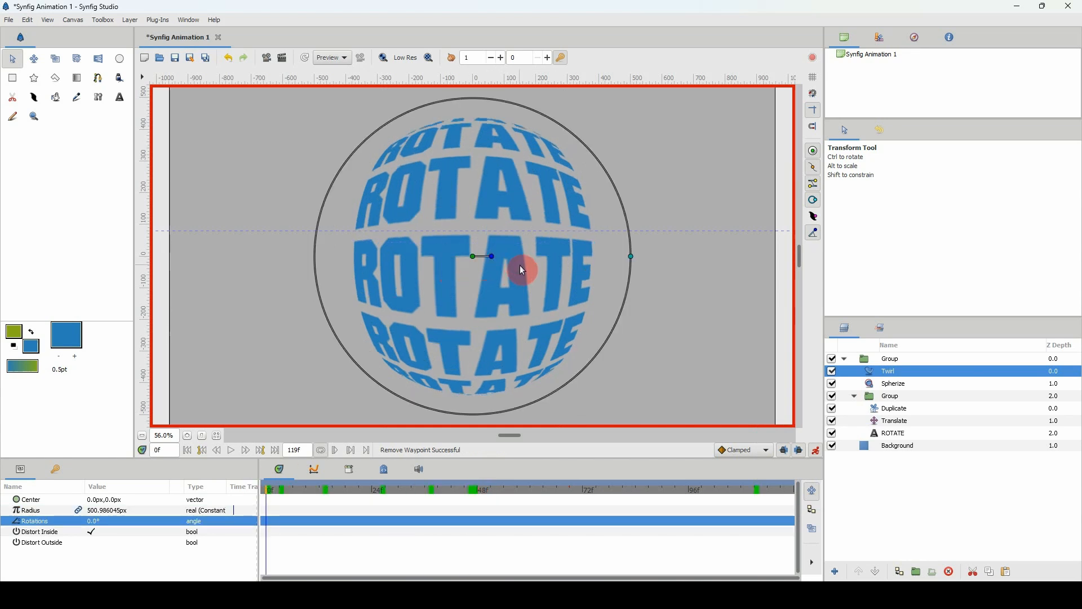
{"action": "key", "text": "Down"}
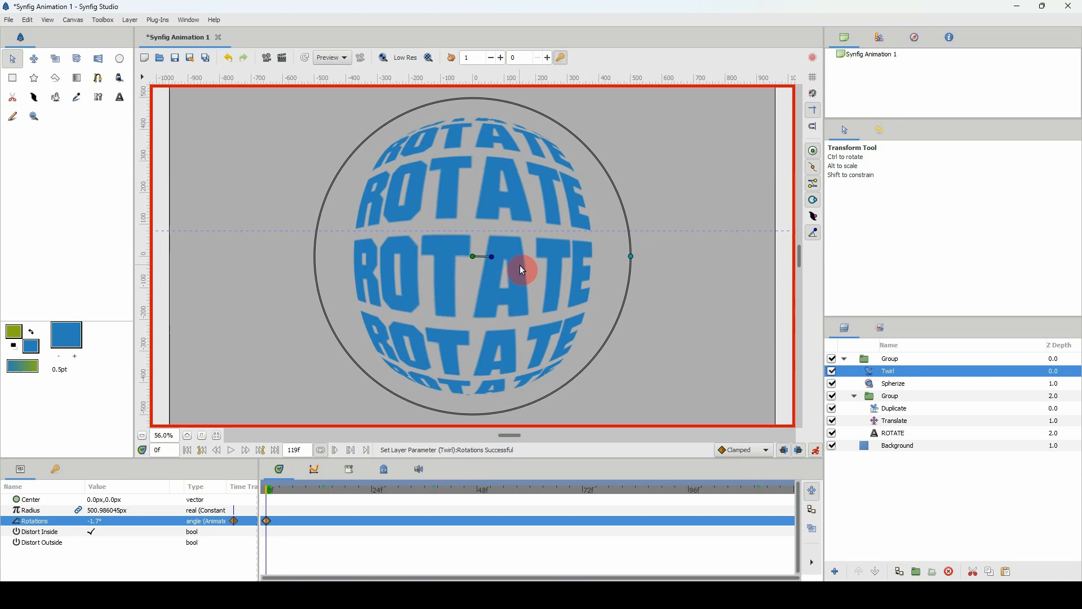
{"action": "key", "text": "Up"}
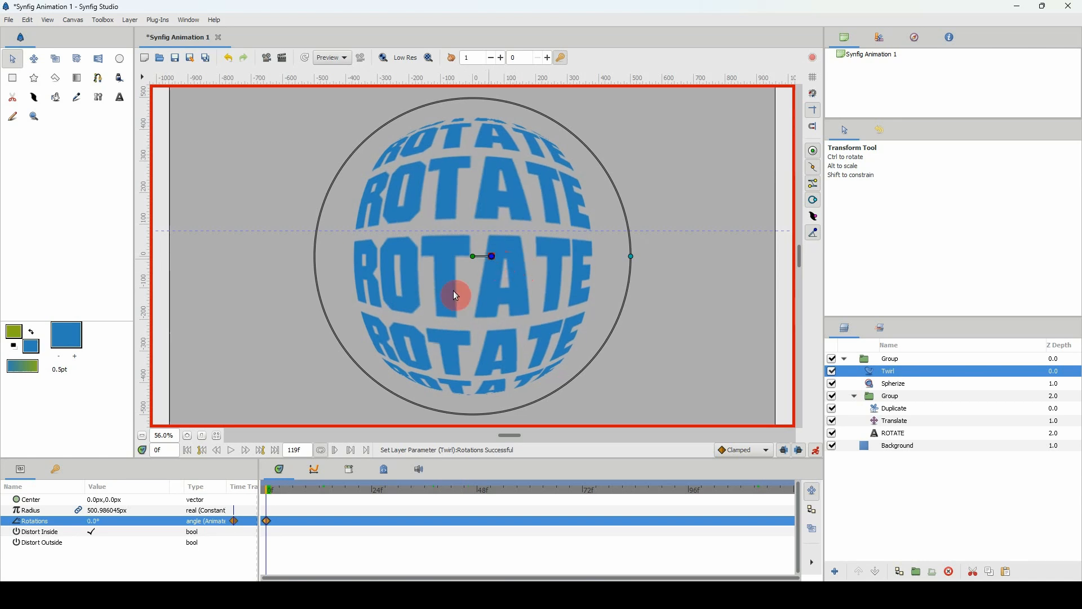
At frame 24, turn the Twirl layer's rotation handle downward to set Rotations to about -31.3°.
{"action": "left_click", "coordinate": [377, 496]}
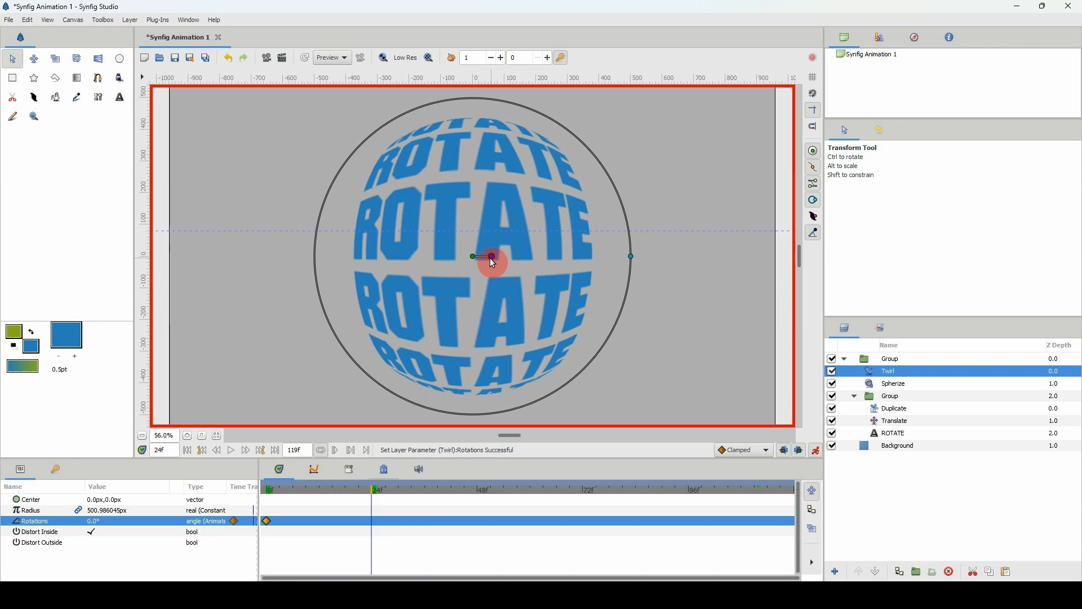
{"action": "key", "text": "Down"}
{"action": "key", "text": "Down"}
{"action": "key", "text": "Down"}
{"action": "key", "text": "Down"}
{"action": "key", "text": "Down"}
{"action": "key", "text": "Down"}
{"action": "key", "text": "Down"}
{"action": "key", "text": "Down"}
{"action": "key", "text": "Down"}
{"action": "key", "text": "Down"}
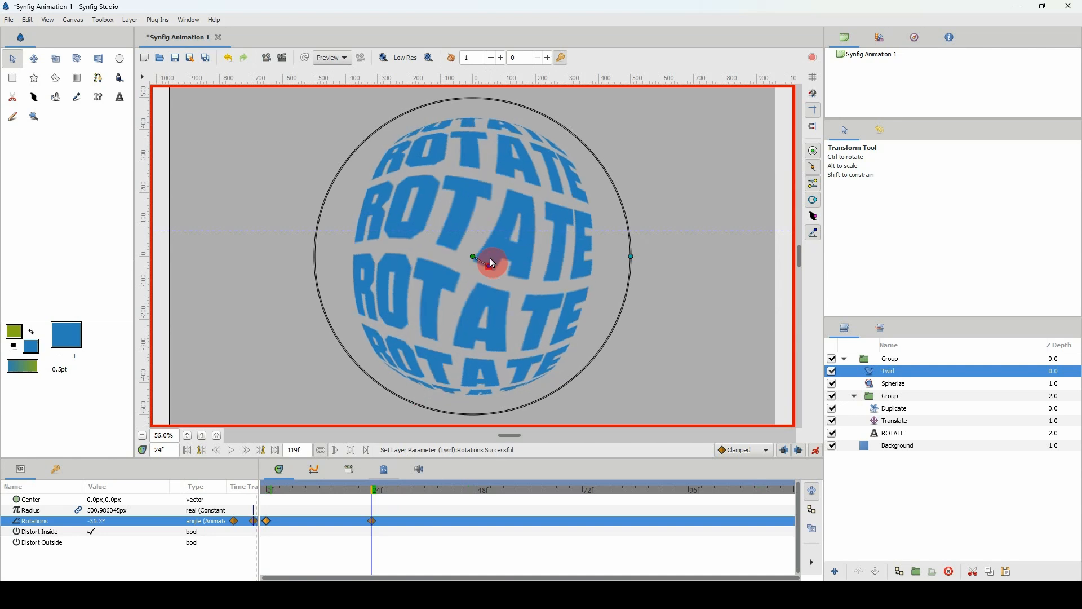
At frame 60, turn the Twirl layer's rotation handle upward to set Rotations to about 33.44°.
{"action": "left_click", "coordinate": [533, 495]}
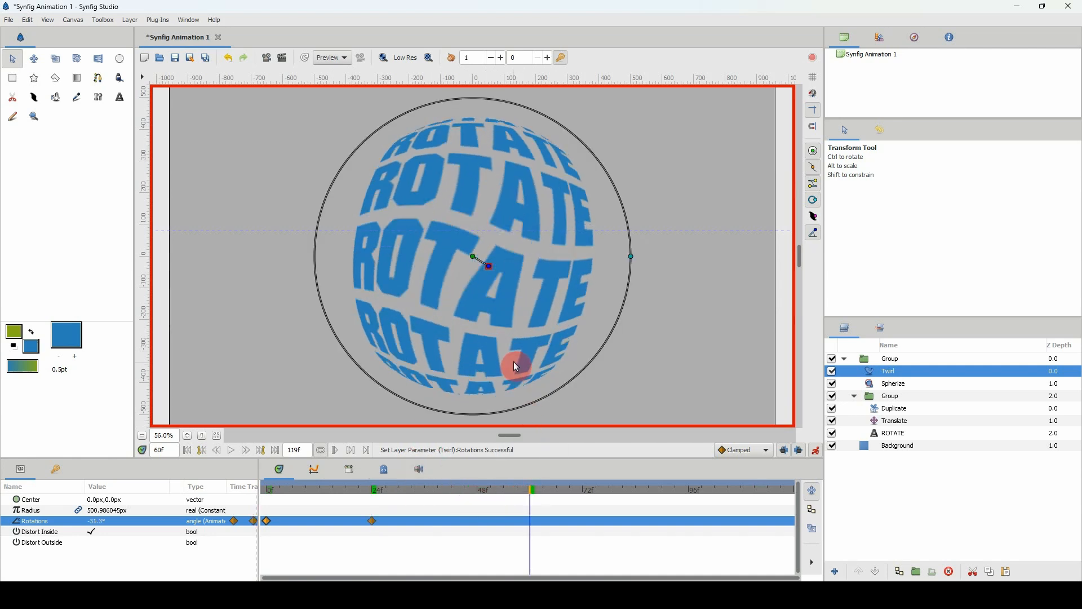
{"action": "key", "text": "Up"}
{"action": "key", "text": "Up"}
{"action": "key", "text": "Up"}
{"action": "key", "text": "Up"}
{"action": "key", "text": "Up"}
{"action": "key", "text": "Up"}
{"action": "key", "text": "Up"}
{"action": "key", "text": "Up"}
{"action": "key", "text": "Up"}
{"action": "key", "text": "Up"}
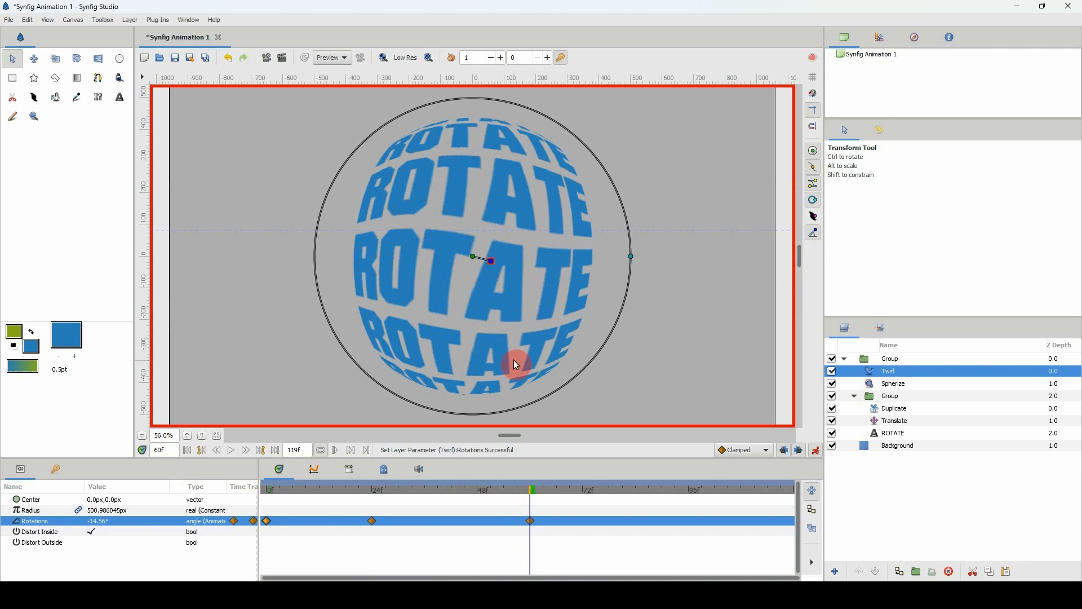
{"action": "key", "text": "Up"}
{"action": "key", "text": "Up"}
{"action": "key", "text": "Up"}
{"action": "key", "text": "Up"}
{"action": "key", "text": "Up"}
{"action": "key", "text": "Up"}
{"action": "key", "text": "Up"}
{"action": "key", "text": "Up"}
{"action": "key", "text": "Up"}
{"action": "key", "text": "Up"}
{"action": "key", "text": "Up"}
{"action": "key", "text": "Up"}
{"action": "key", "text": "Up"}
{"action": "key", "text": "Up"}
{"action": "key", "text": "Up"}
{"action": "key", "text": "Up"}
{"action": "key", "text": "Up"}
{"action": "key", "text": "Up"}
{"action": "key", "text": "Up"}
{"action": "key", "text": "Up"}
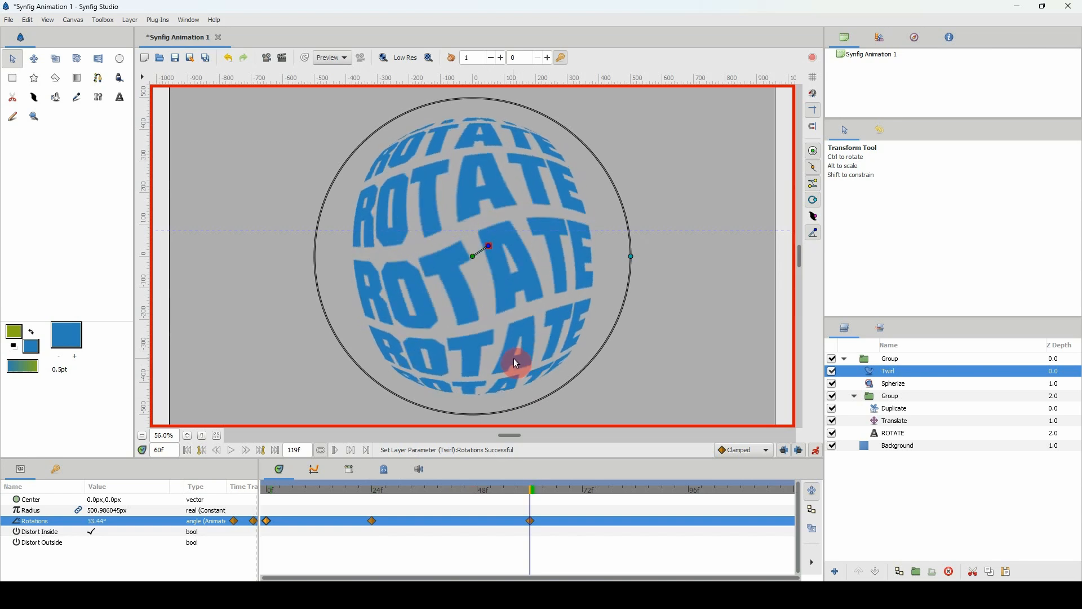
Duplicate the Twirl layer's frame 0 Rotations waypoint to frame 119.
{"action": "left_click_drag", "start_coordinate": [492, 492], "coordinate": [793, 491]}
{"action": "right_click", "coordinate": [267, 521]}
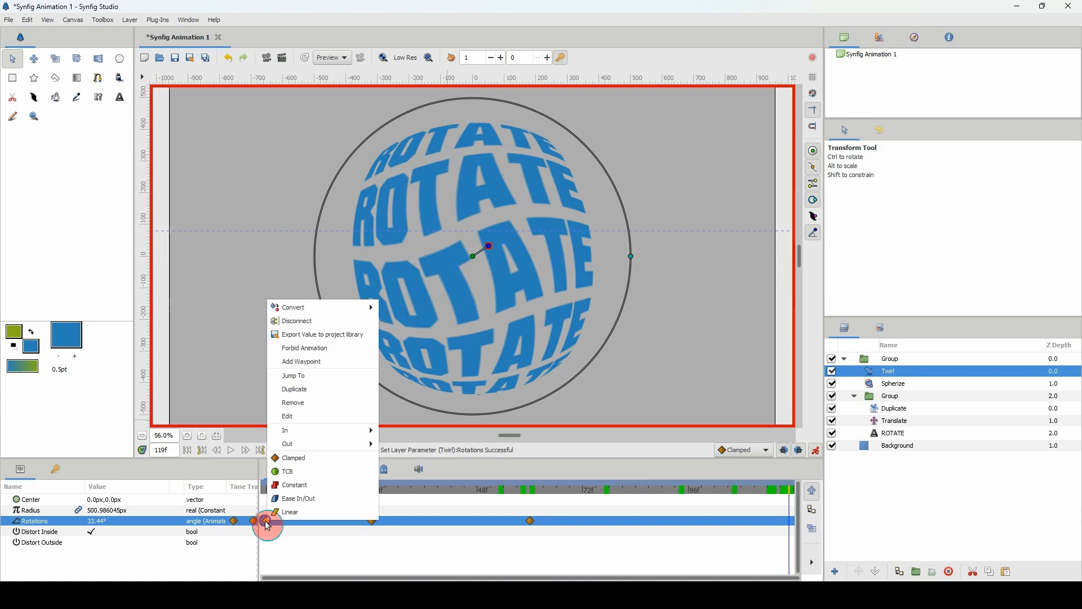
{"action": "left_click", "coordinate": [309, 390]}
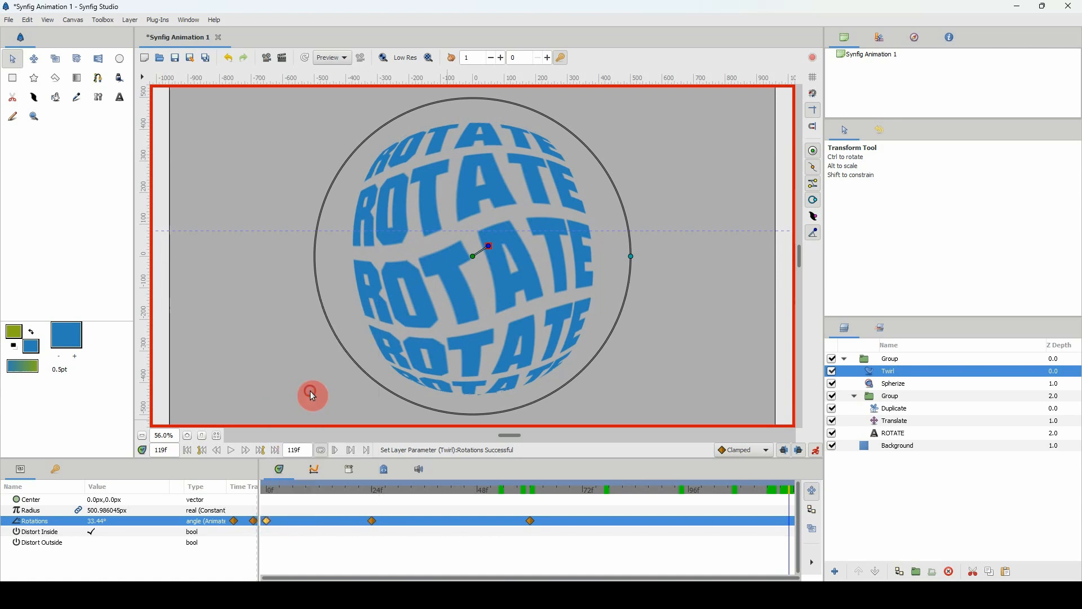
Move the two middle Rotations waypoints to about frames 35 and 77 for even spacing, and play the animation from frame 0.
{"action": "left_click_drag", "start_coordinate": [532, 521], "coordinate": [583, 520]}
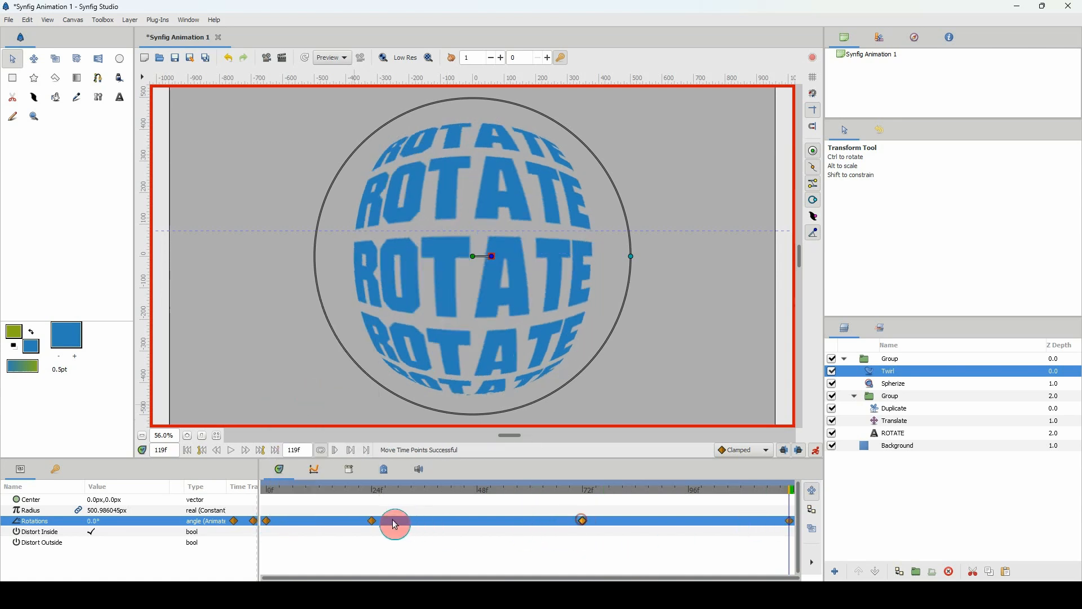
{"action": "left_click_drag", "start_coordinate": [370, 521], "coordinate": [412, 521]}
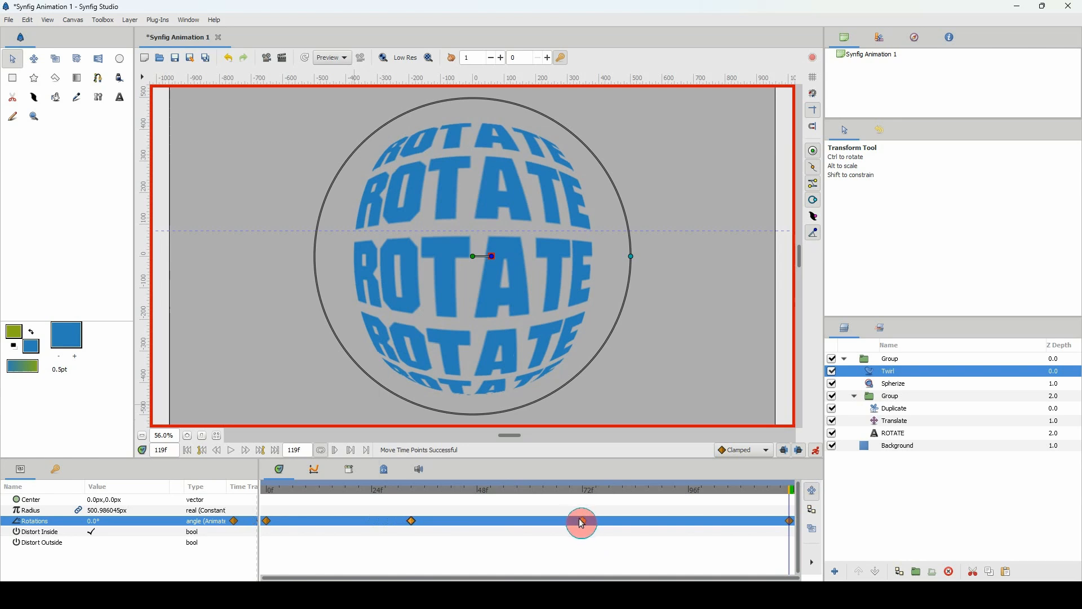
{"action": "left_click_drag", "start_coordinate": [583, 521], "coordinate": [604, 521]}
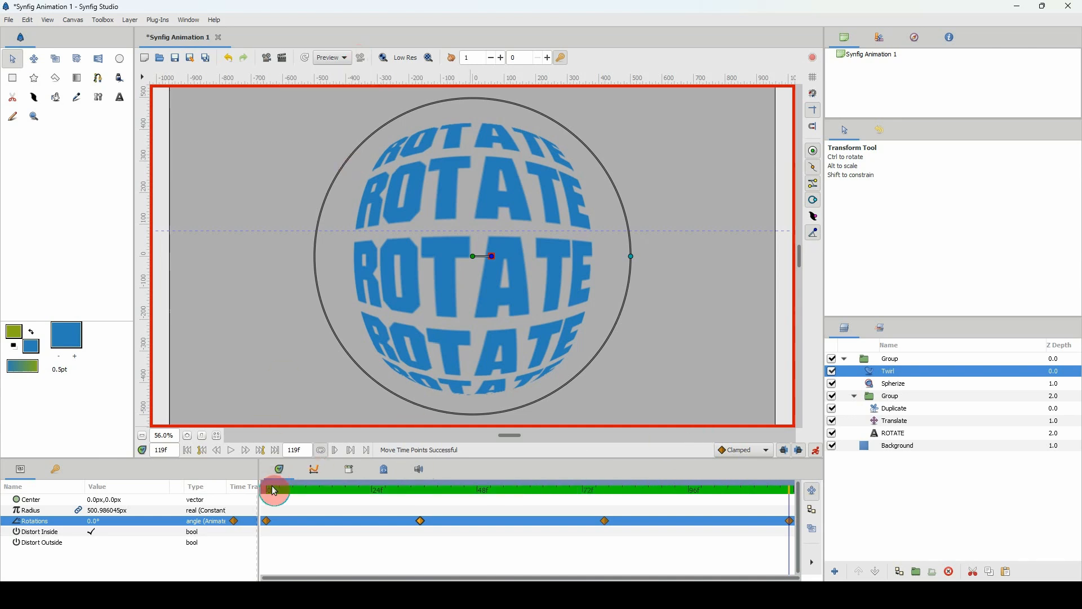
{"action": "left_click_drag", "start_coordinate": [272, 488], "coordinate": [238, 490]}
{"action": "left_click", "coordinate": [231, 450]}
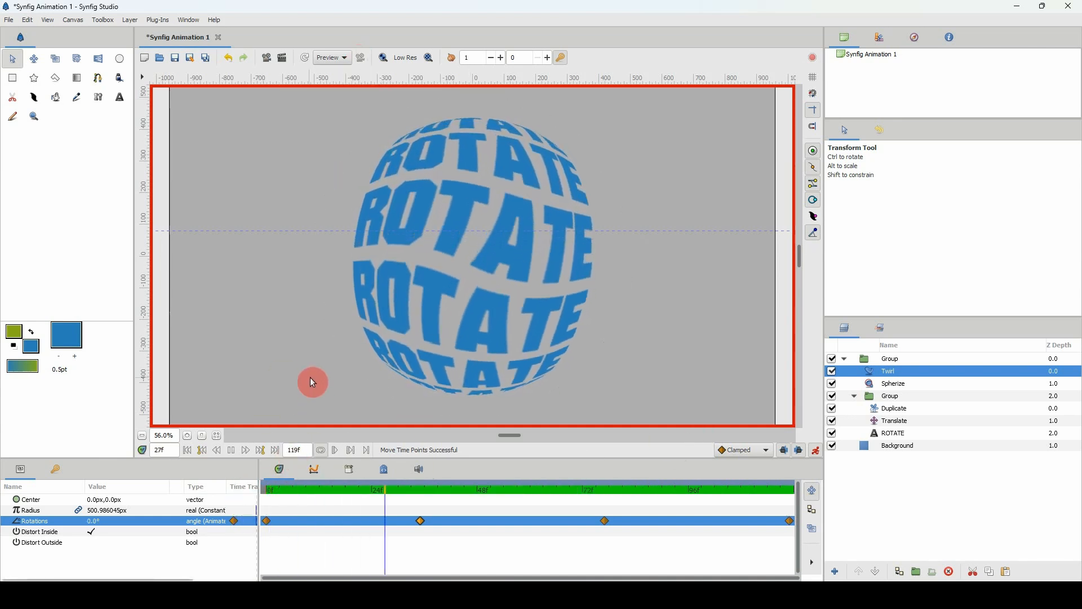